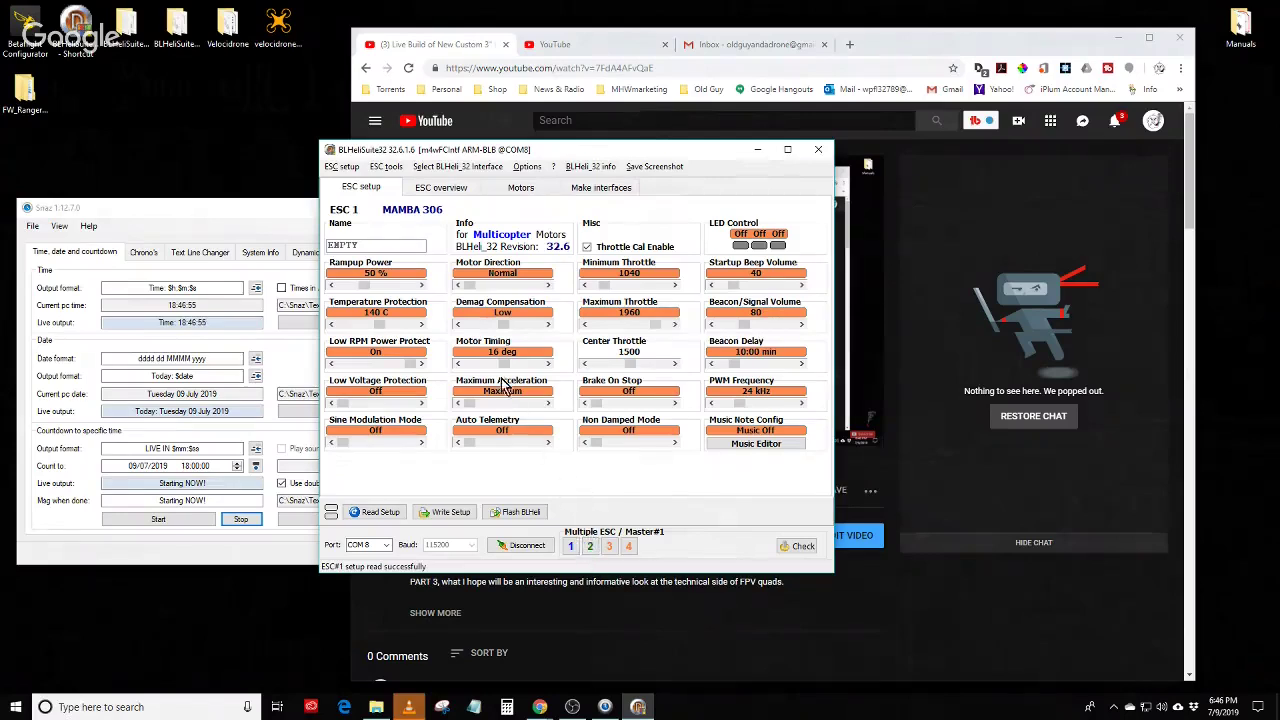
- Examine the motor direction and other setup values of ESC 2, ESC 3 and ESC 4 individually
click(590, 546)
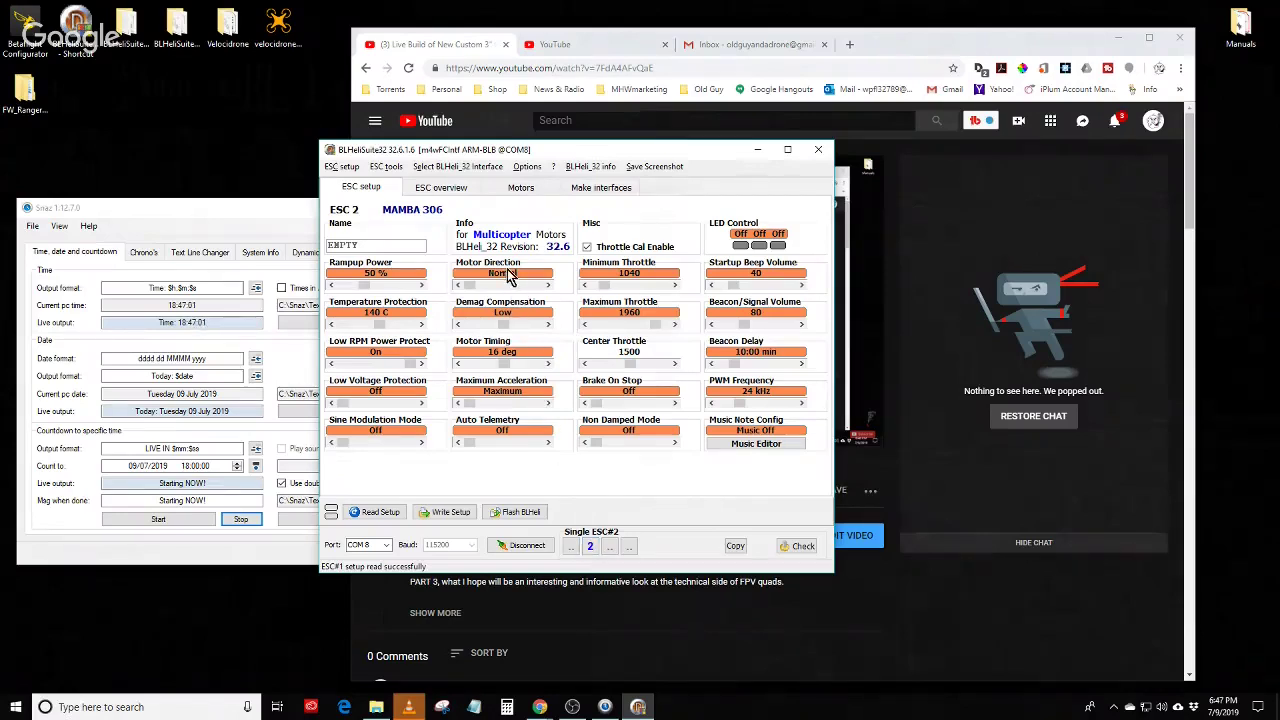
click(609, 546)
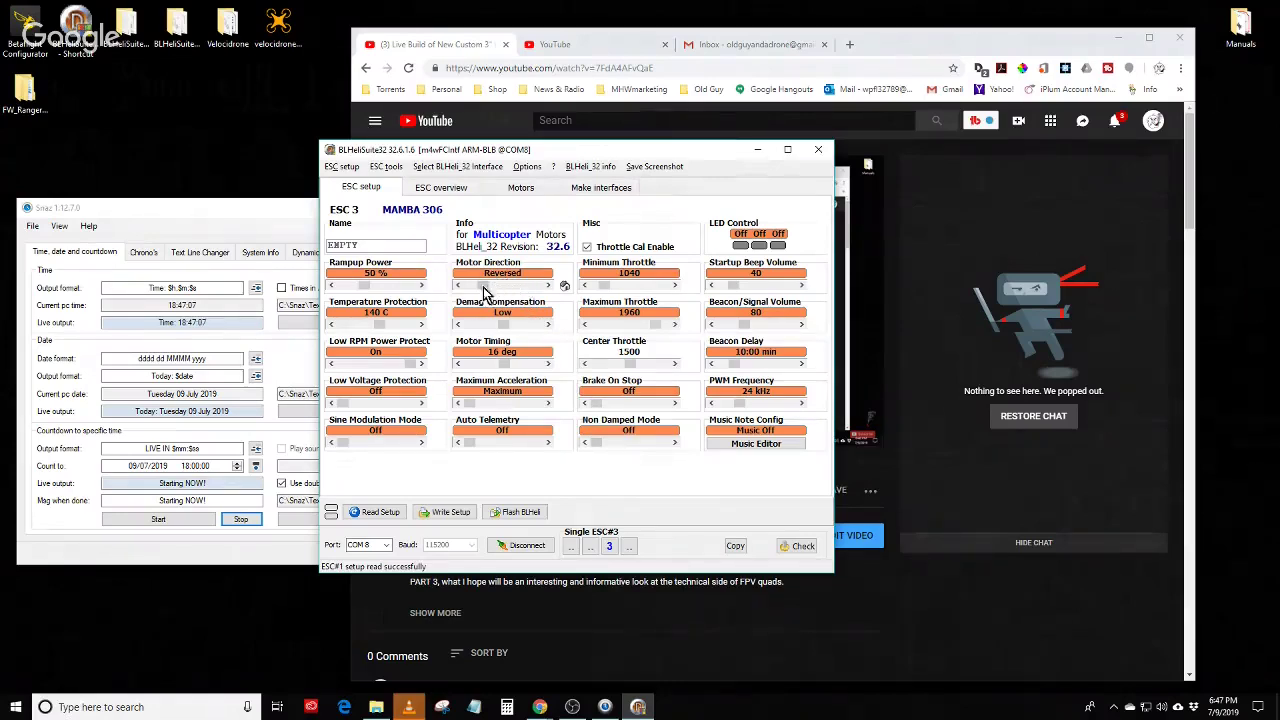
click(630, 548)
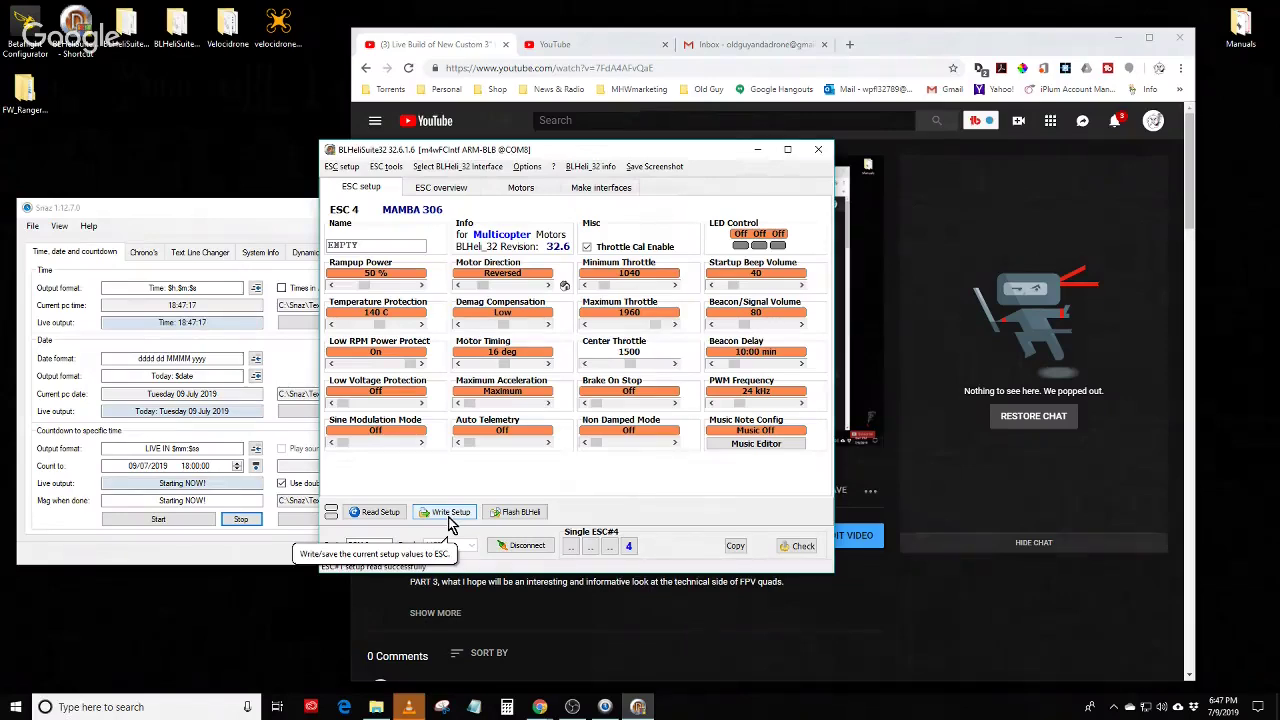
- Disconnect from the ESCs and close BLHeliSuite32
click(520, 546)
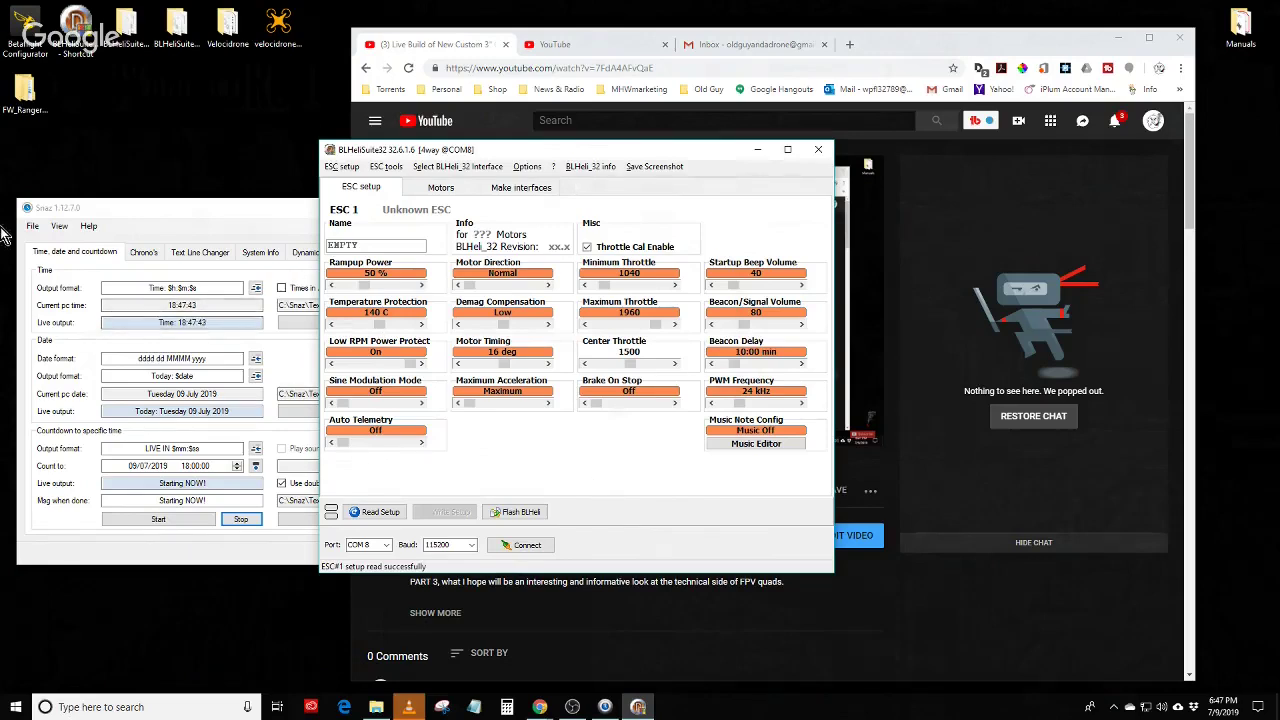
mouse_move(648, 338)
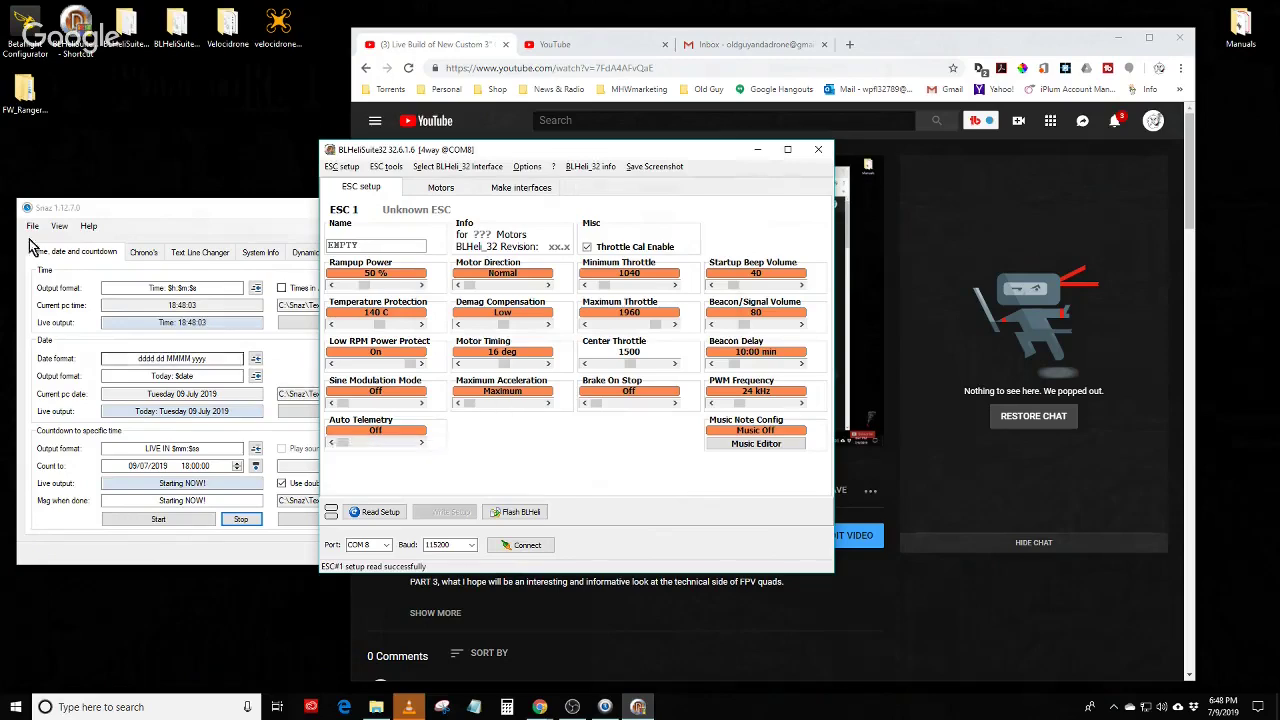
click(826, 154)
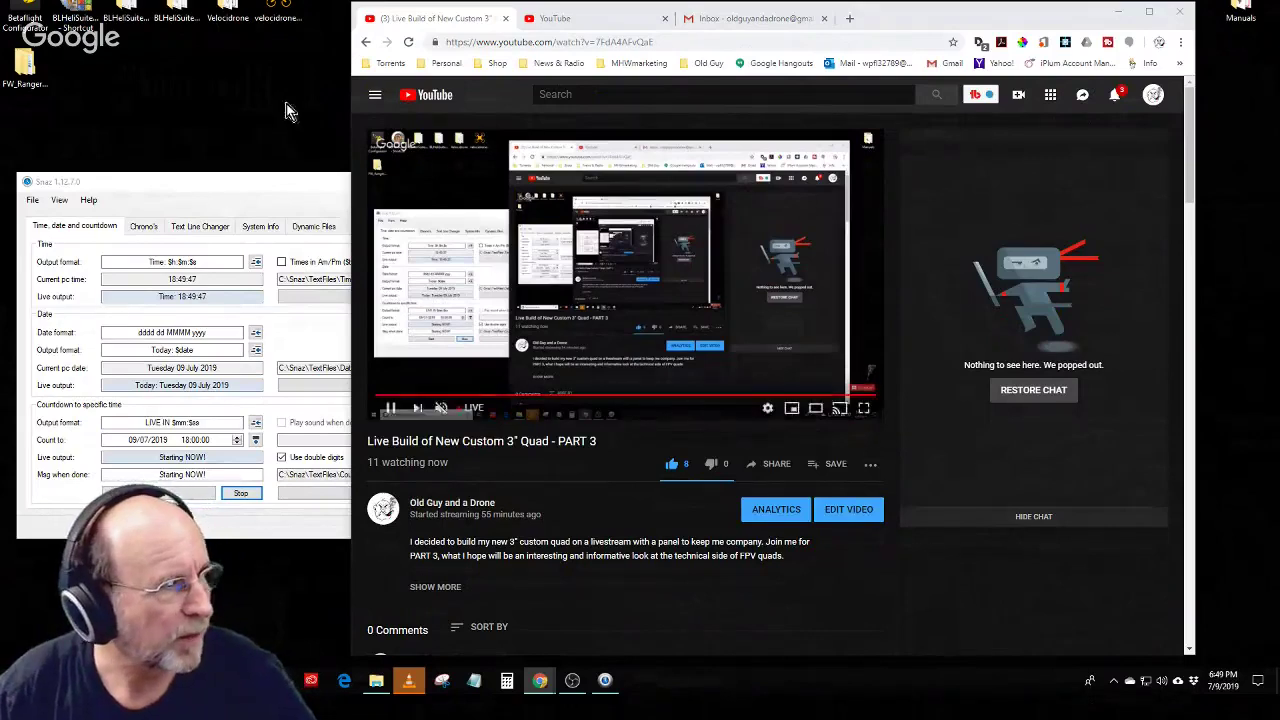
- Open Betaflight Configurator and connect to the flight controller on COM8 at 115200 baud
double_click(27, 10)
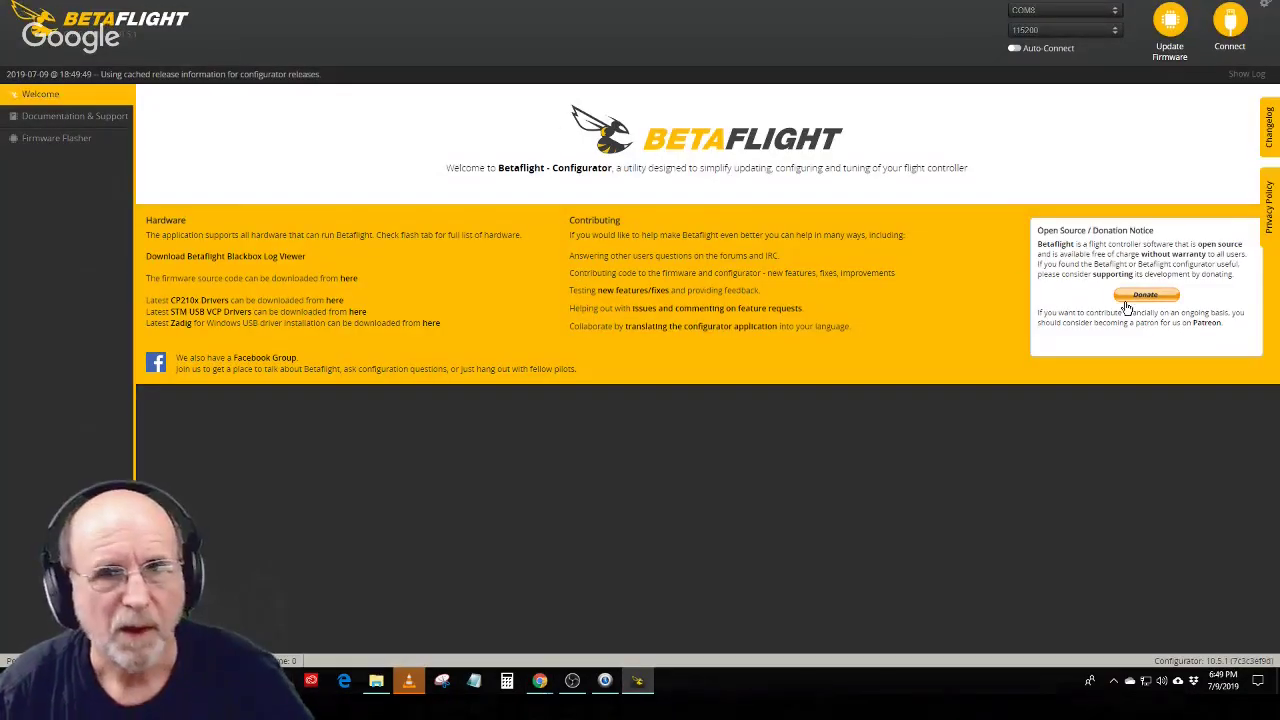
click(1231, 24)
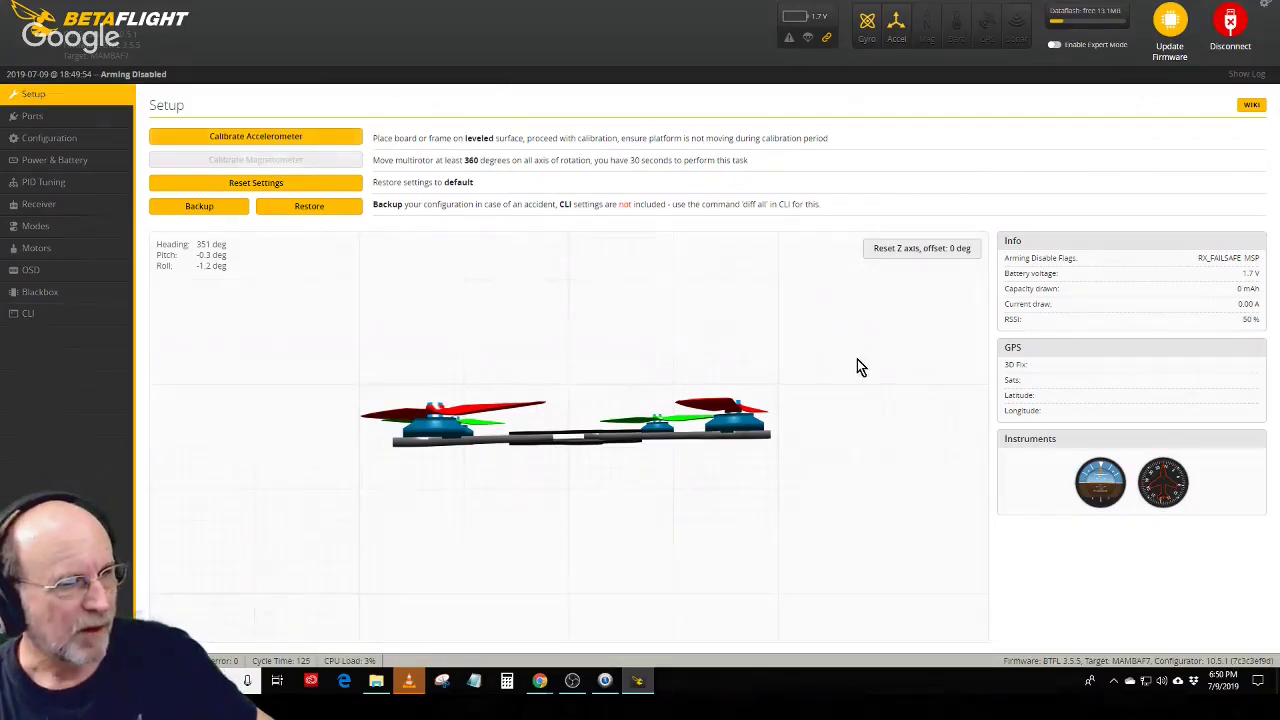
- Review the port assignments for UART1 Serial Rx, the UART2 ESC sensor input and the UART3 VTX (IRC Tramp) peripheral
click(41, 119)
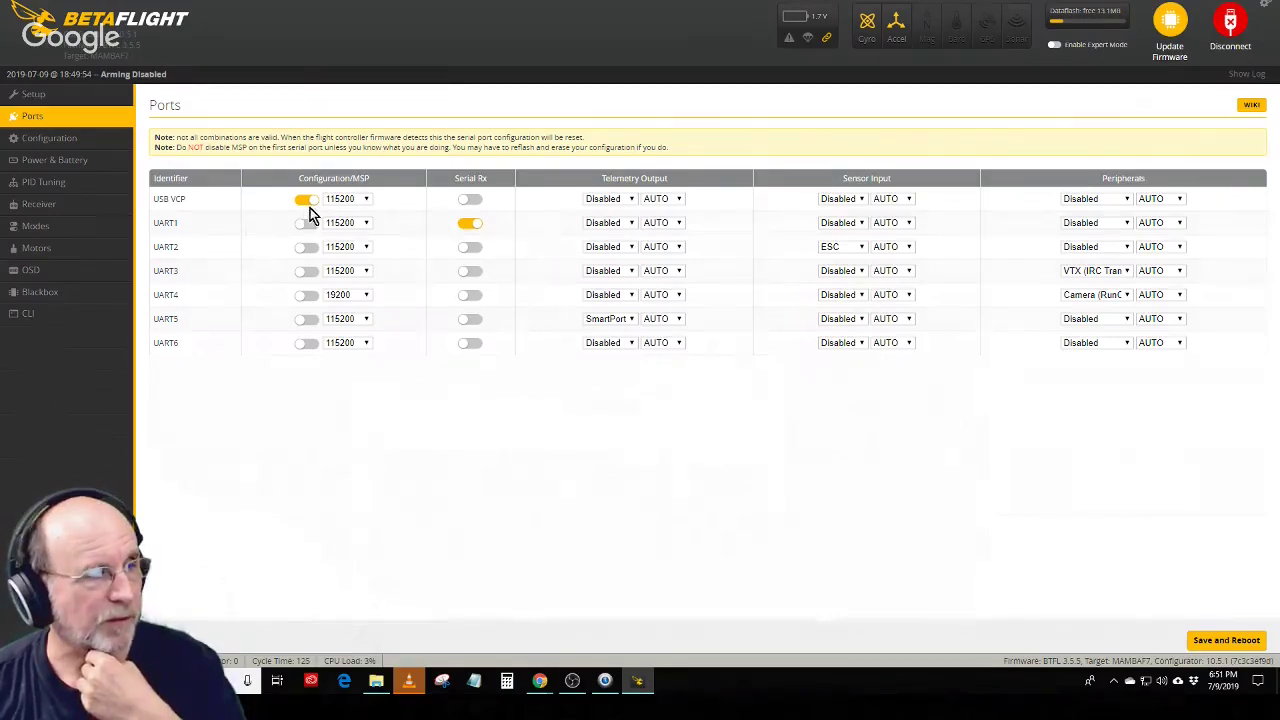
click(458, 228)
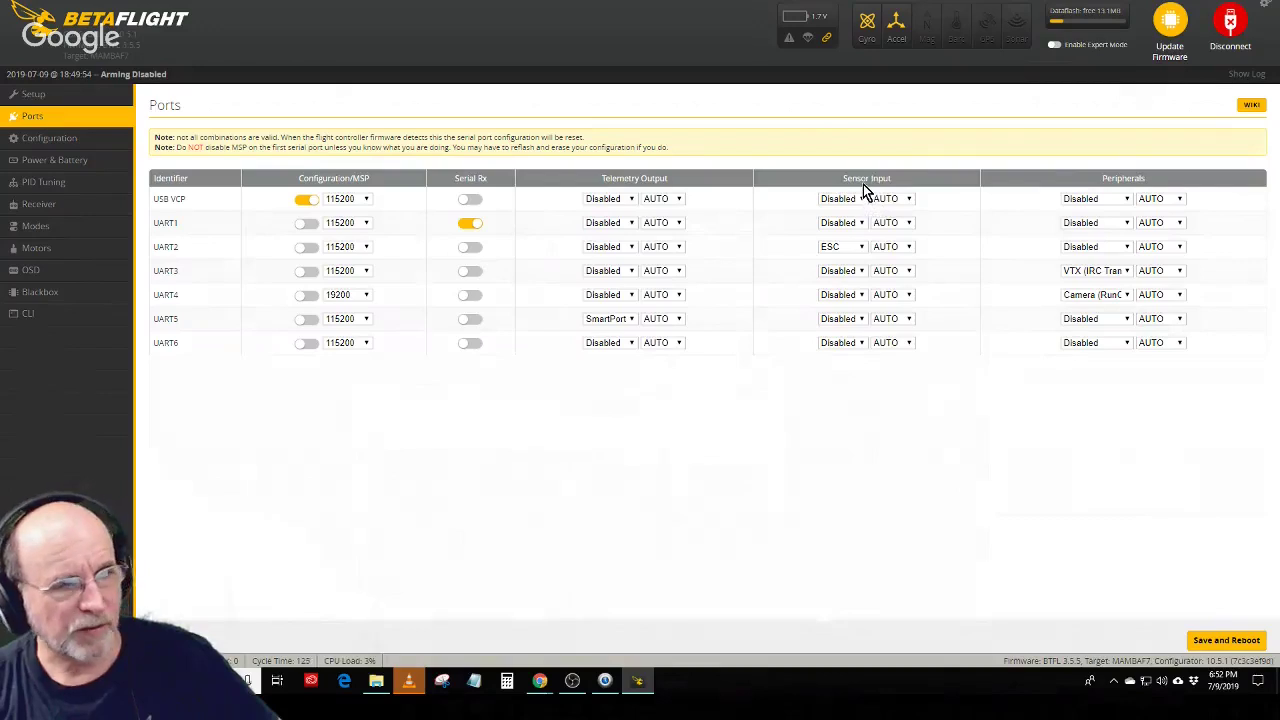
click(861, 248)
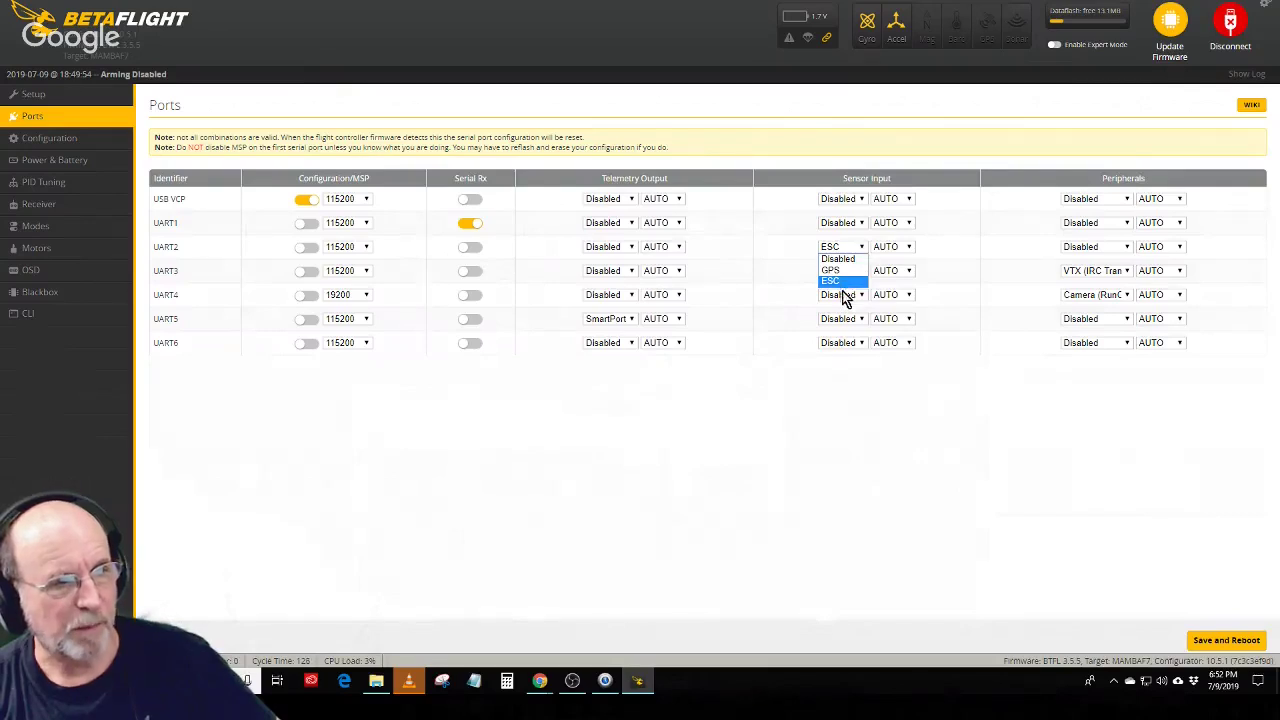
click(840, 283)
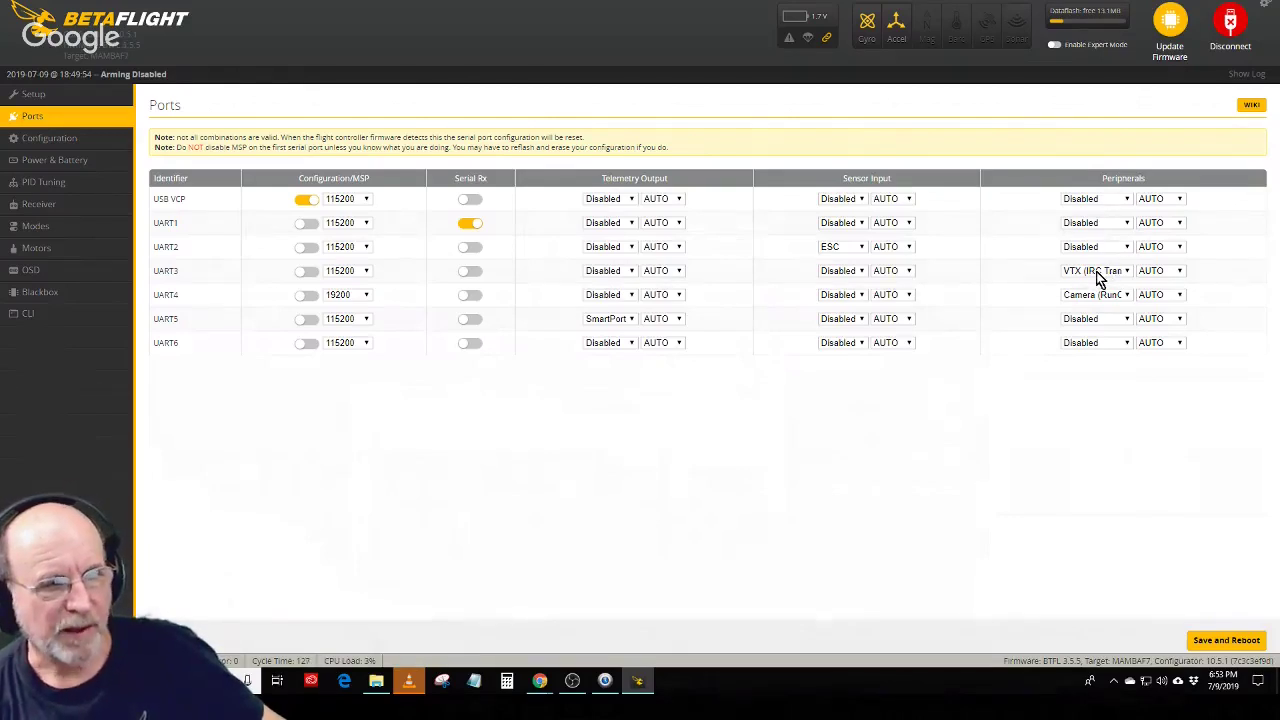
click(1127, 271)
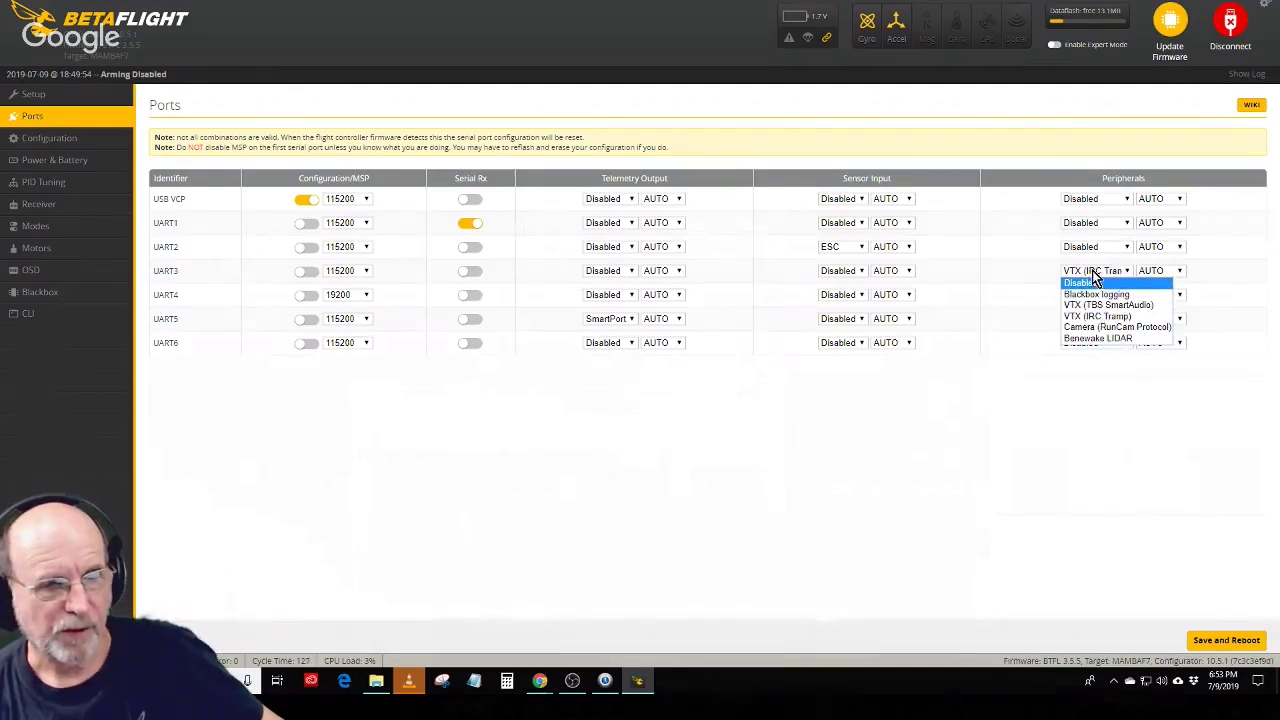
click(1113, 318)
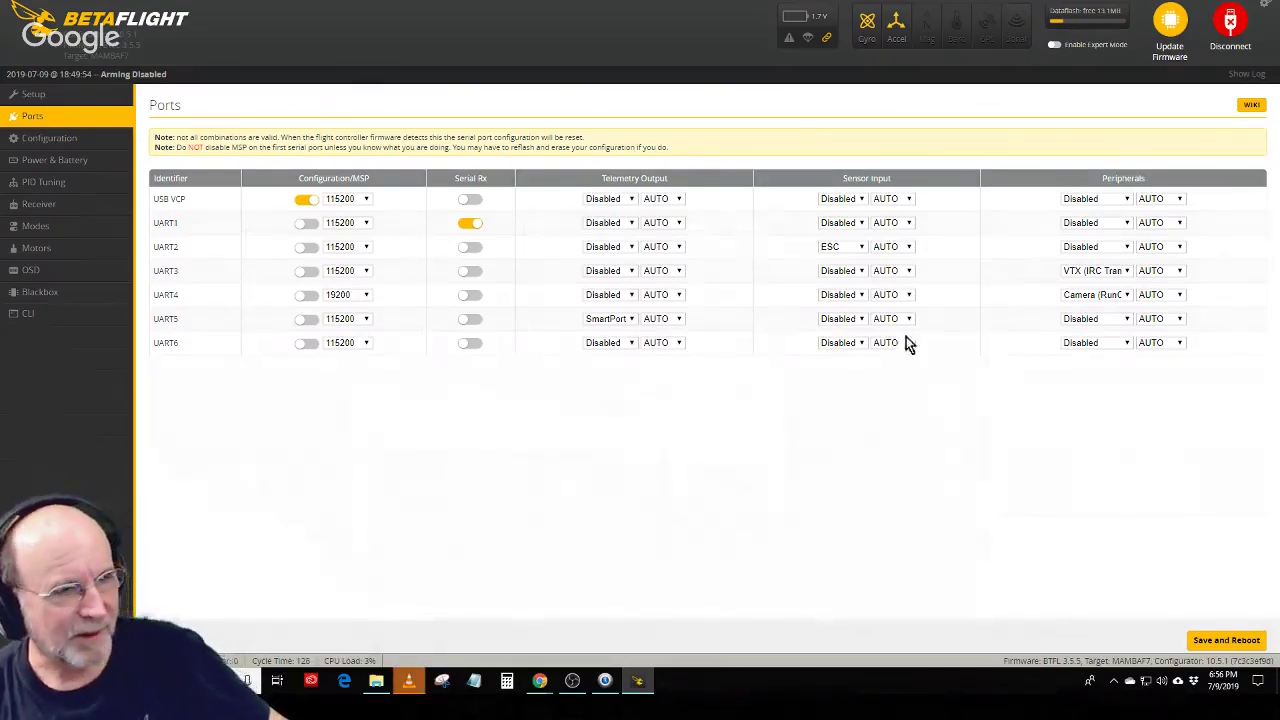
- Check the telemetry output options of UART5 and the sensor input options of UART6, keeping SmartPort and Disabled selected
click(633, 326)
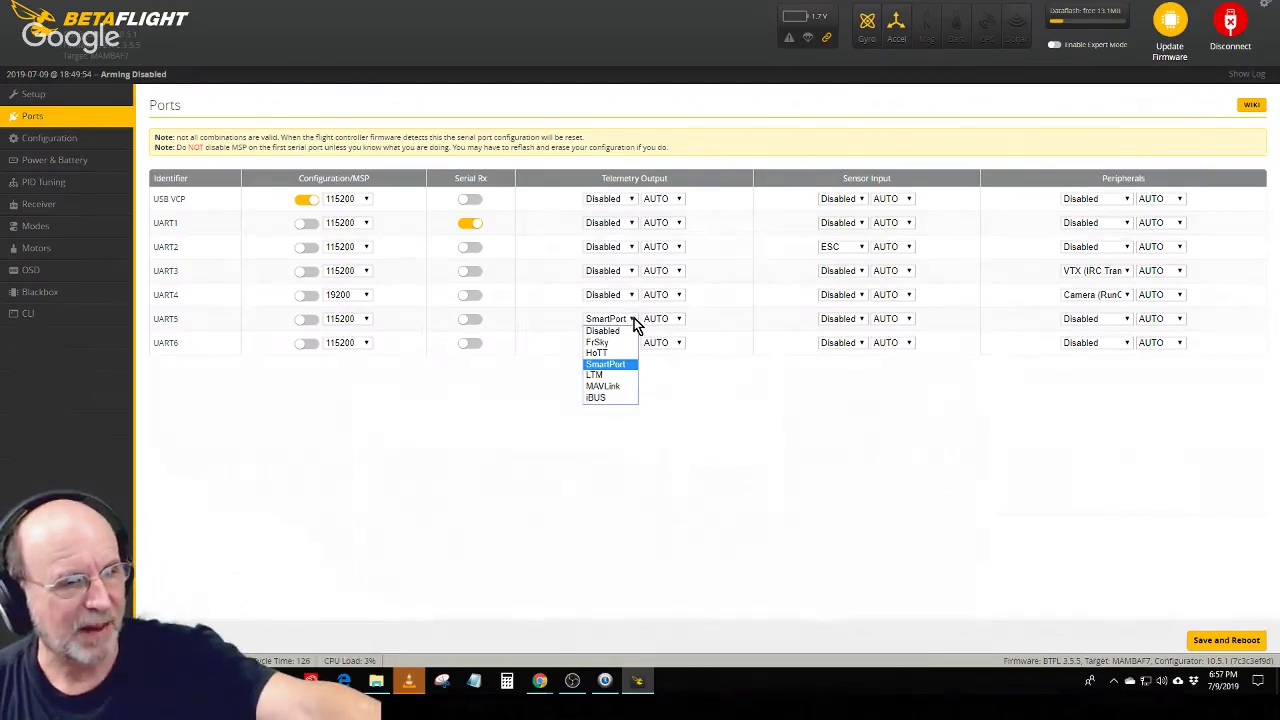
click(628, 365)
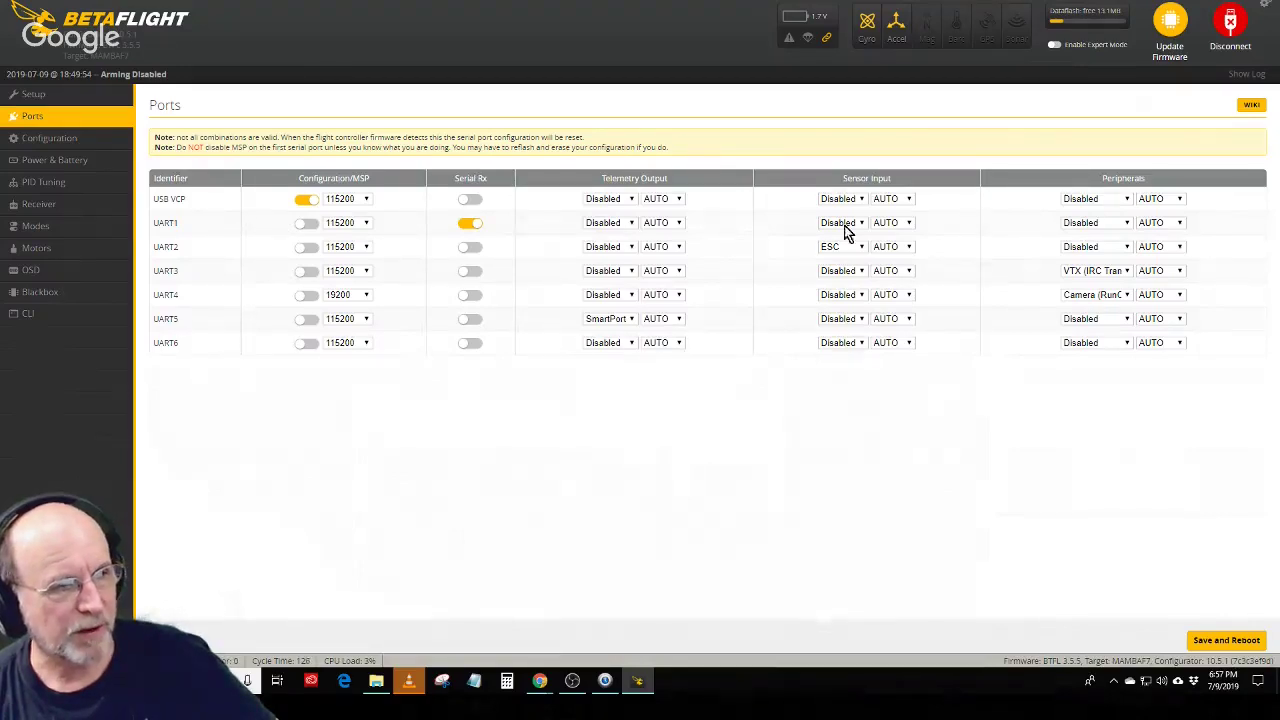
click(866, 344)
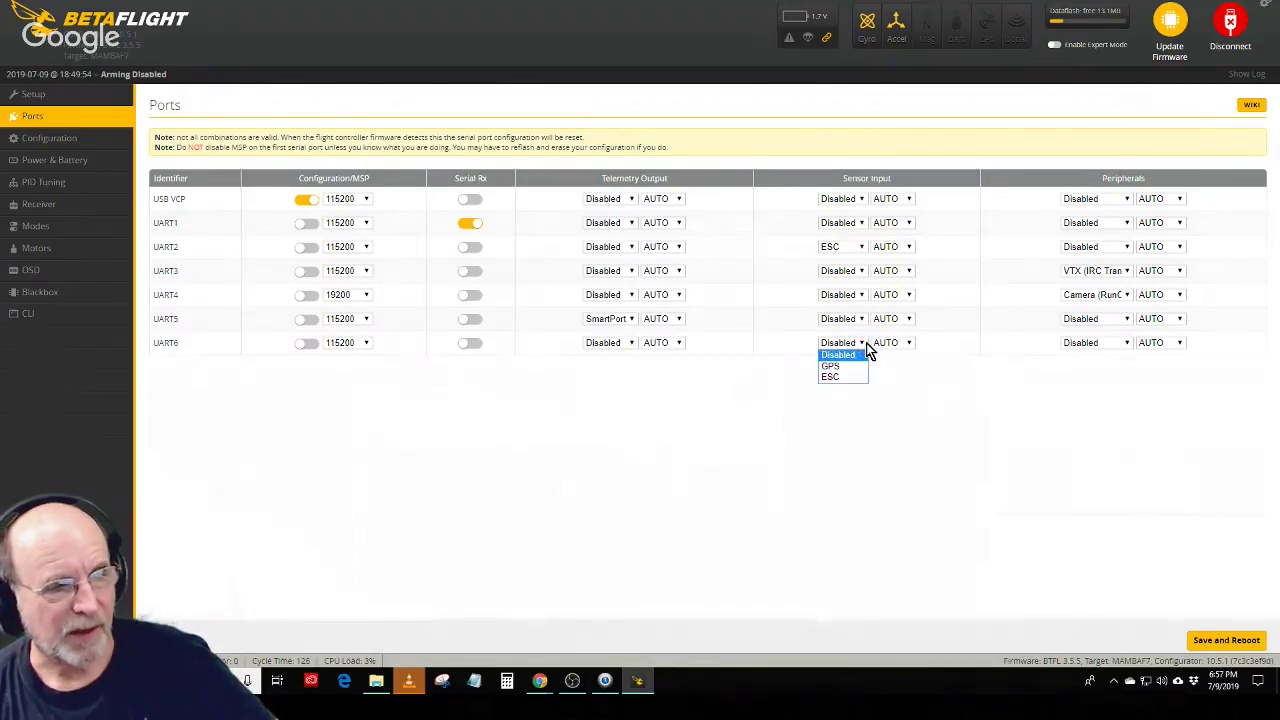
click(864, 352)
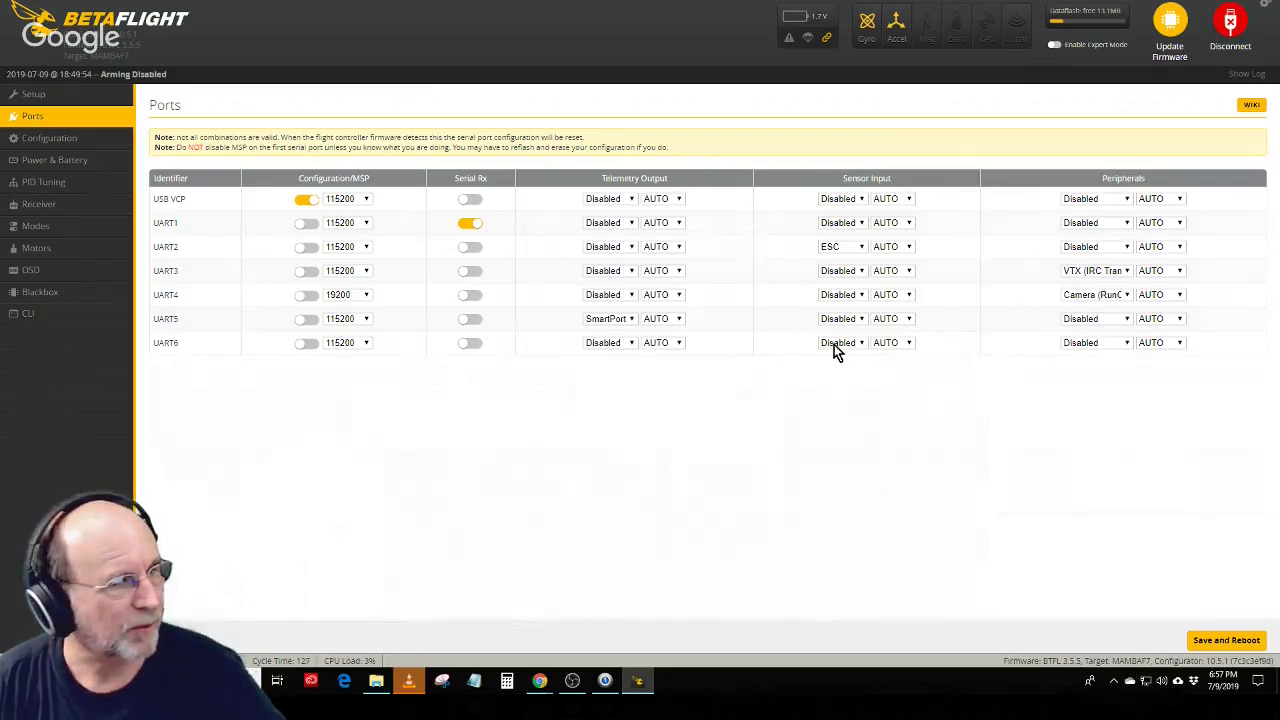
- Set the Maximum ARM Angle to 180 degrees in the configuration, save it and reboot the flight controller
click(43, 147)
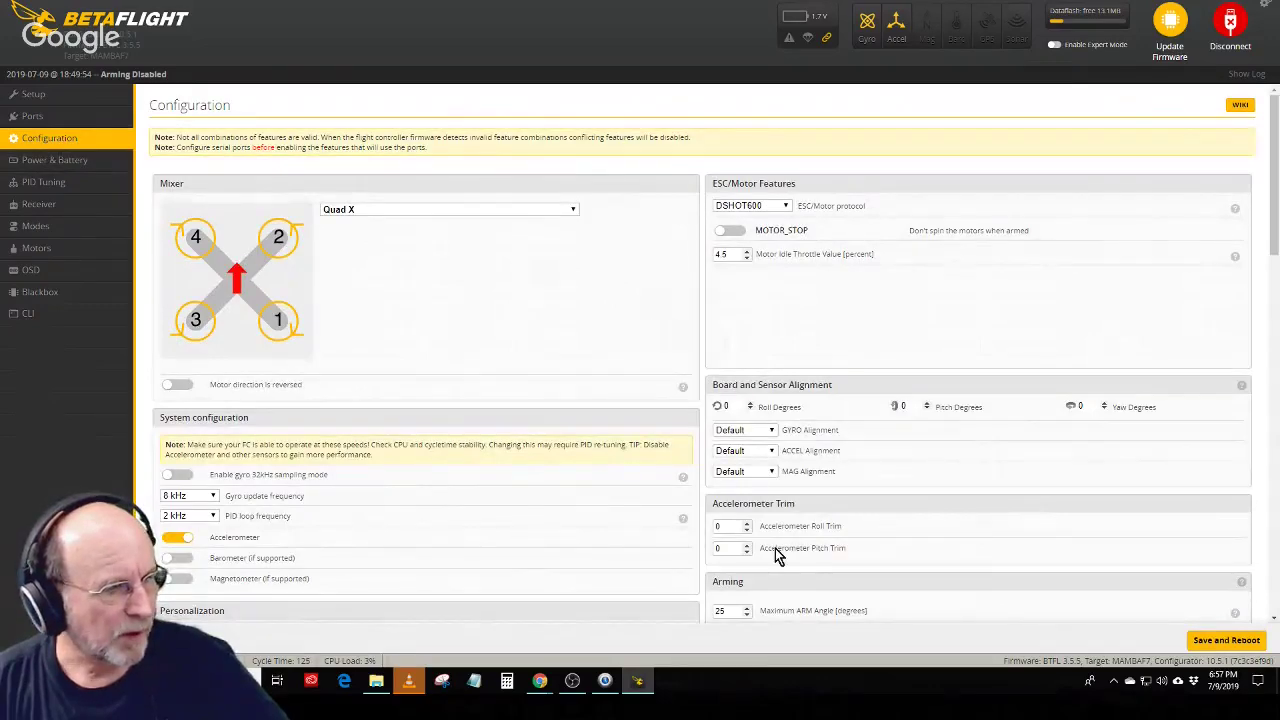
scroll(775, 548, down, 4)
double_click(728, 212)
key(BackSpace)
text(180)
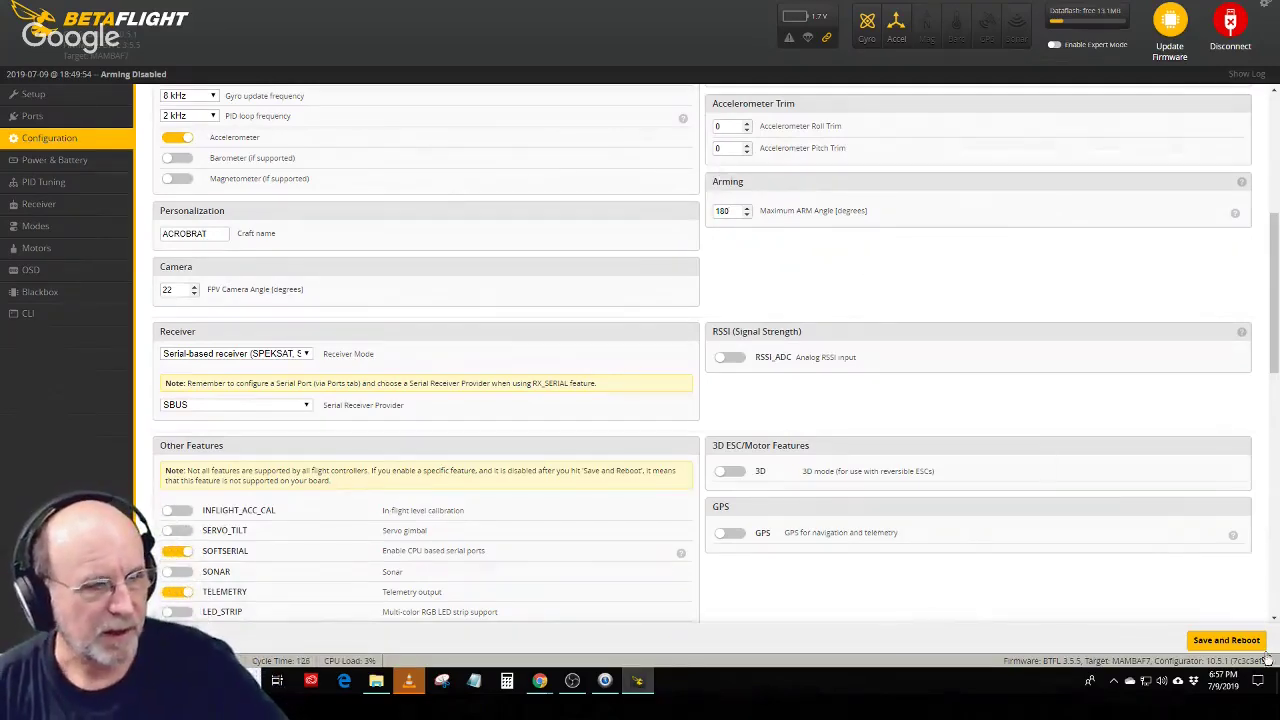
click(1233, 639)
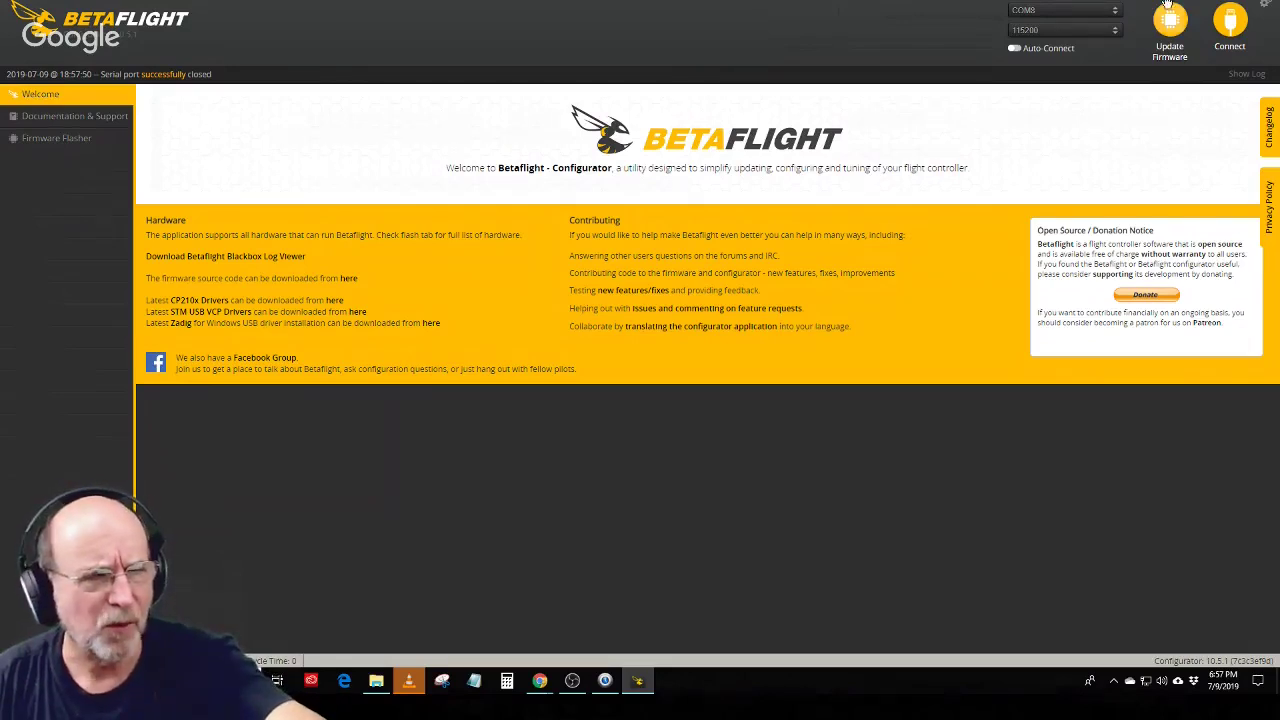
- Reconnect to the flight controller and reopen its configuration settings
click(1232, 30)
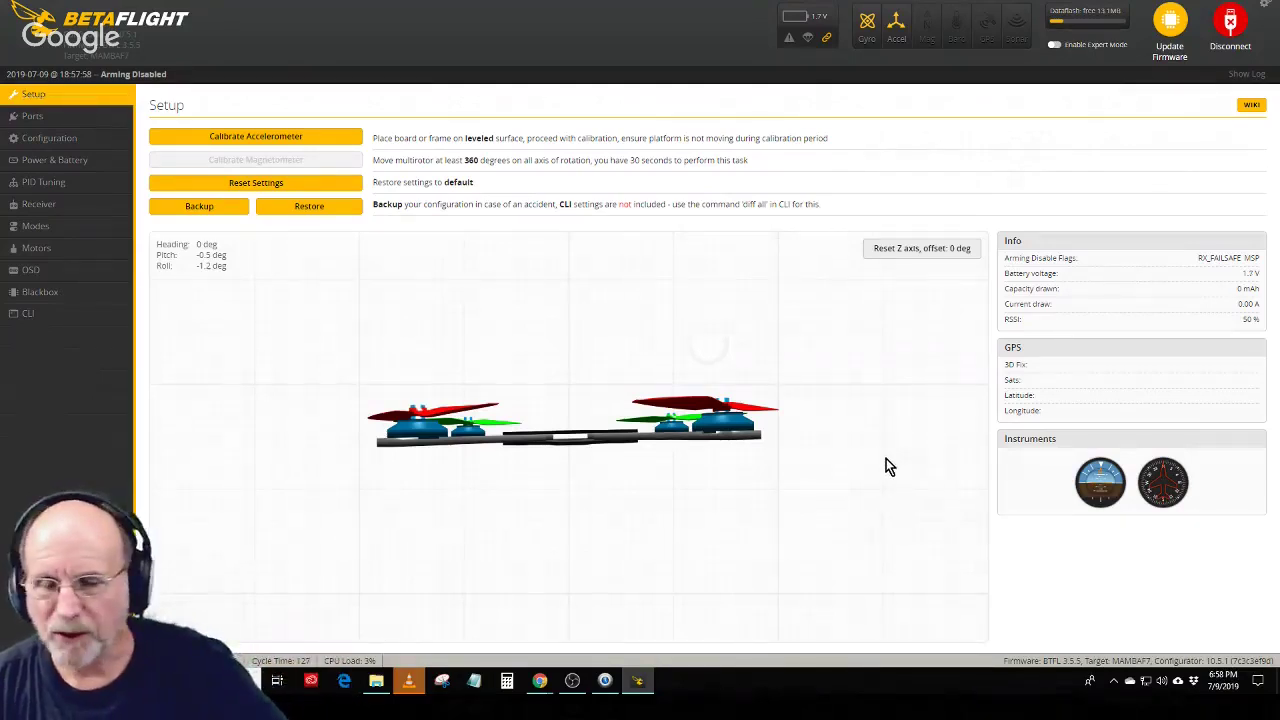
click(44, 138)
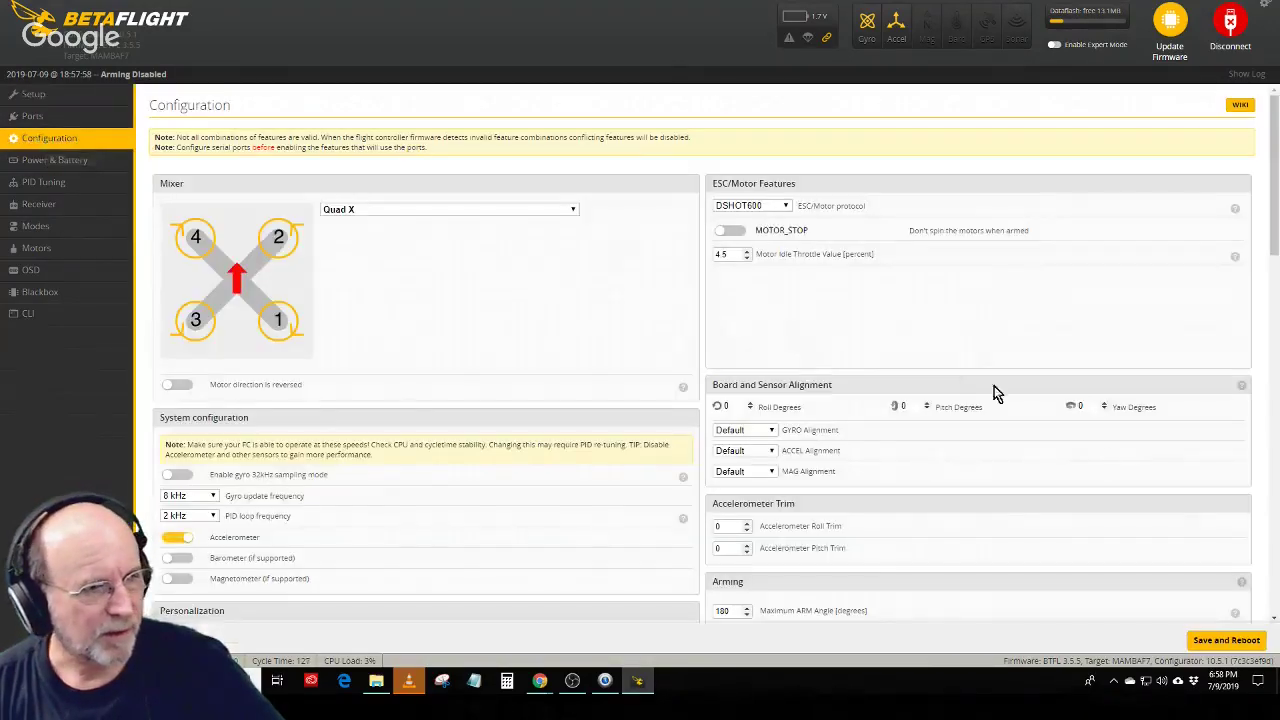
- Review the mixer and system configuration, including the available PID loop frequencies, keeping 2 kHz selected
scroll(1106, 466, down, 2)
scroll(829, 400, up, 2)
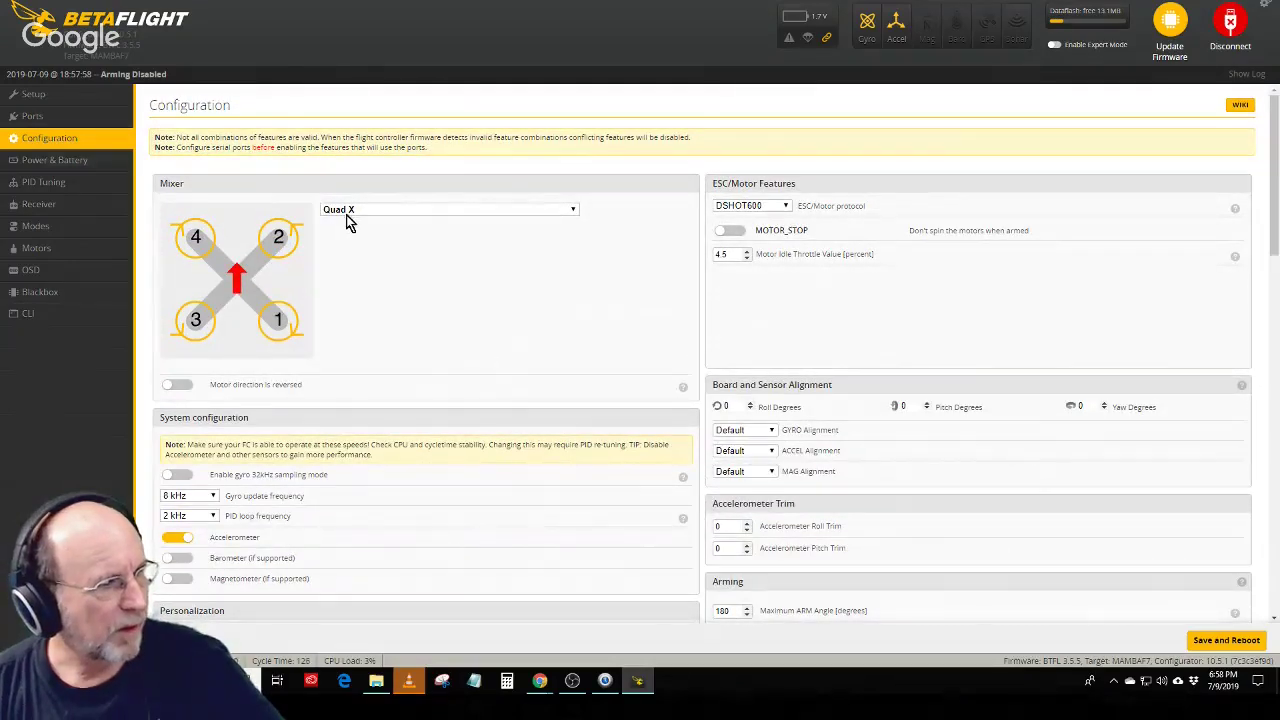
scroll(353, 412, down, 3)
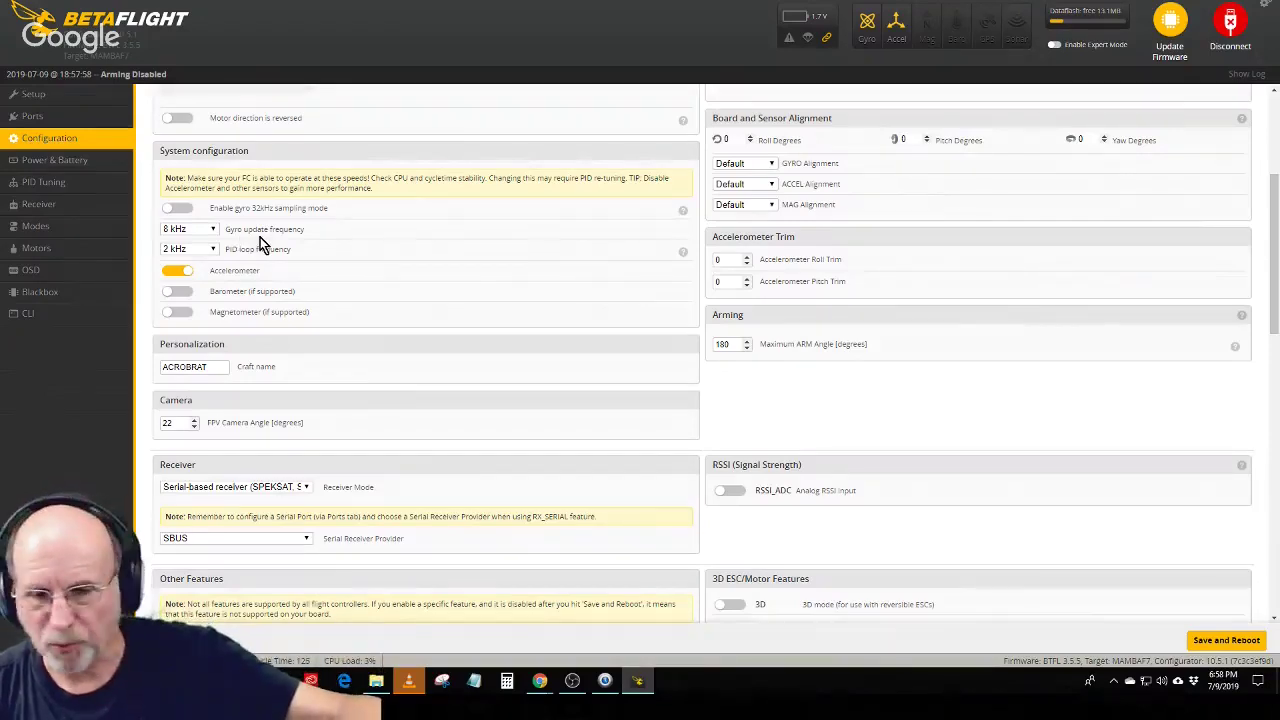
click(212, 252)
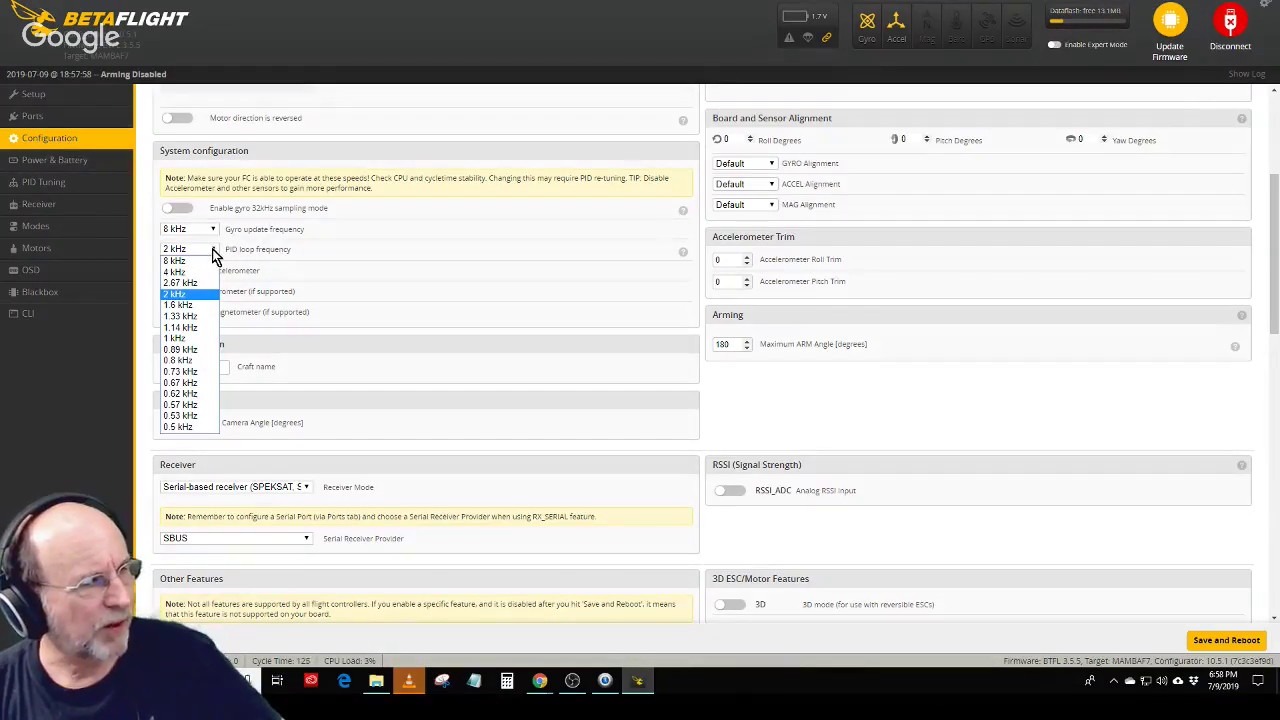
click(299, 258)
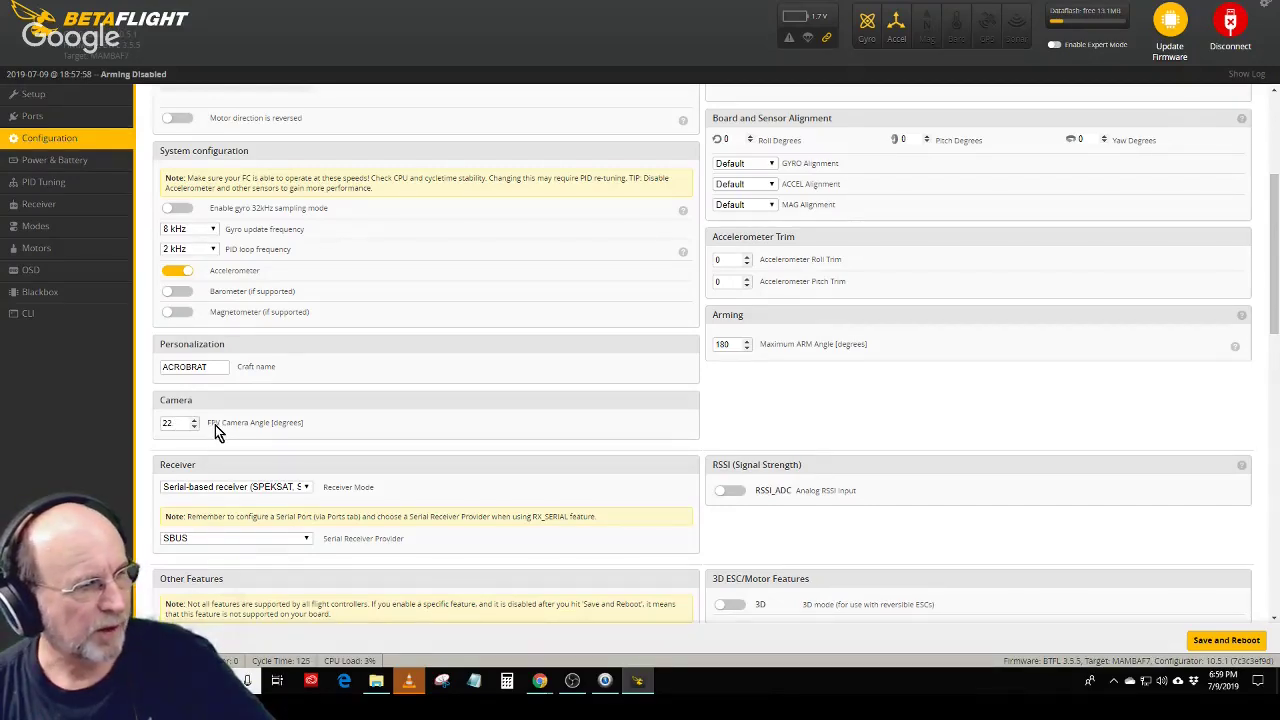
- Examine the receiver settings, other features, Dshot beacon and beeper configuration
scroll(215, 425, down, 2)
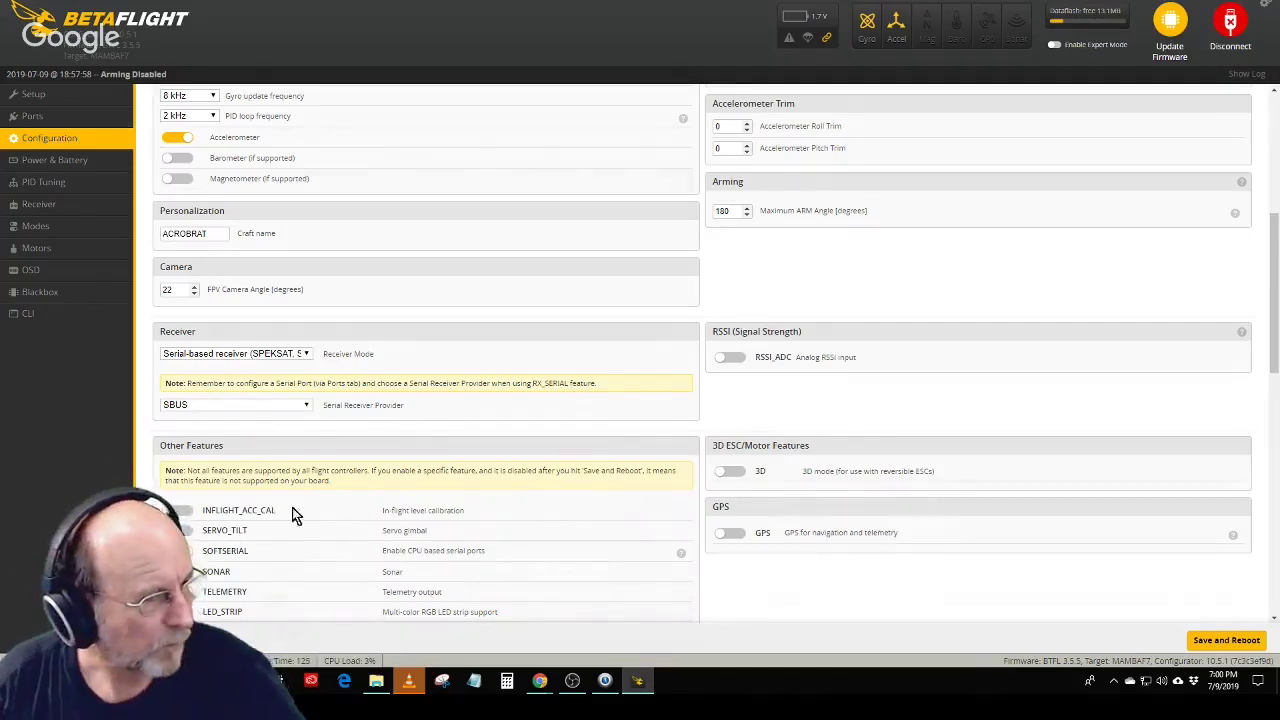
scroll(240, 531, down, 2)
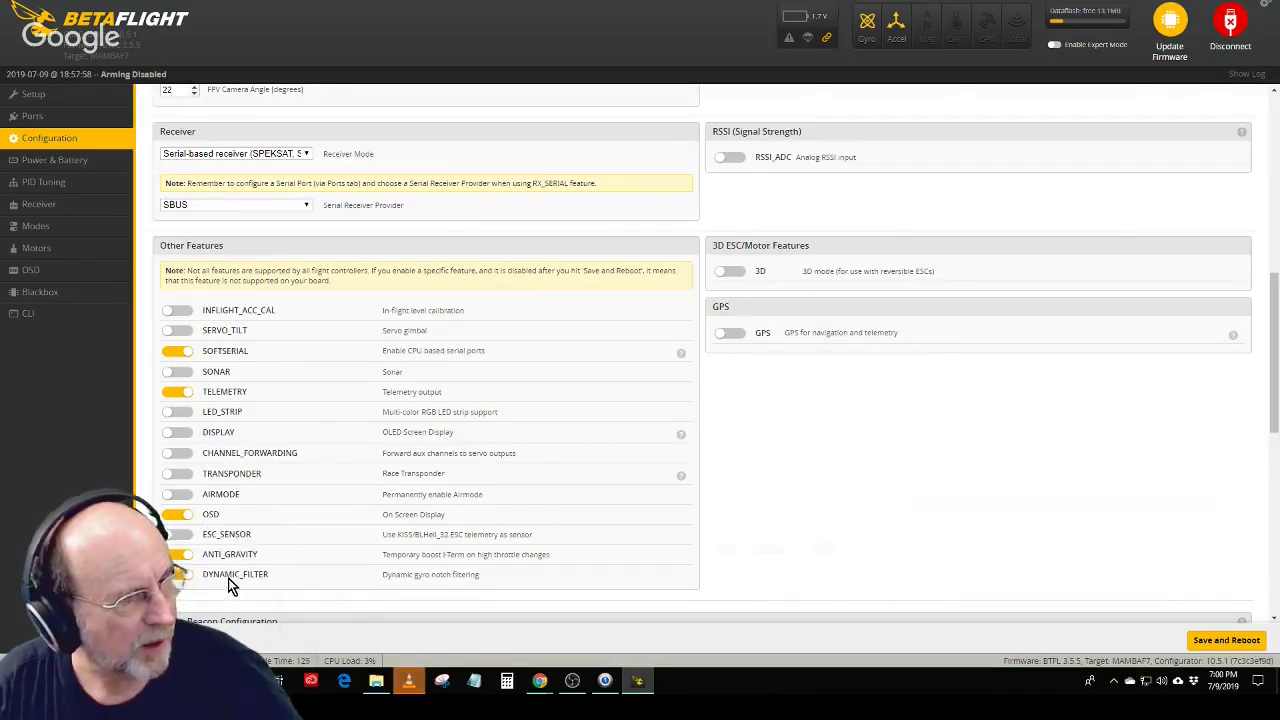
scroll(818, 489, down, 2)
scroll(818, 489, up, 2)
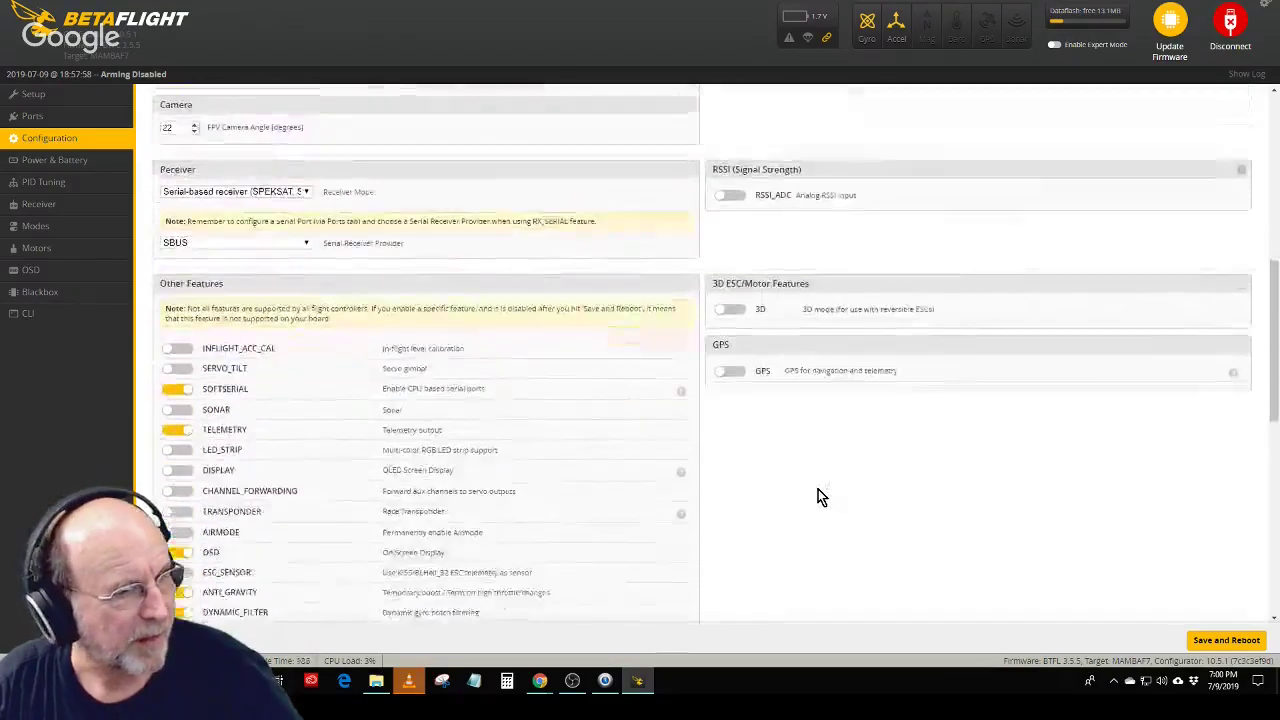
scroll(818, 489, down, 4)
scroll(818, 489, up, 1)
scroll(818, 489, down, 3)
scroll(818, 497, up, 2)
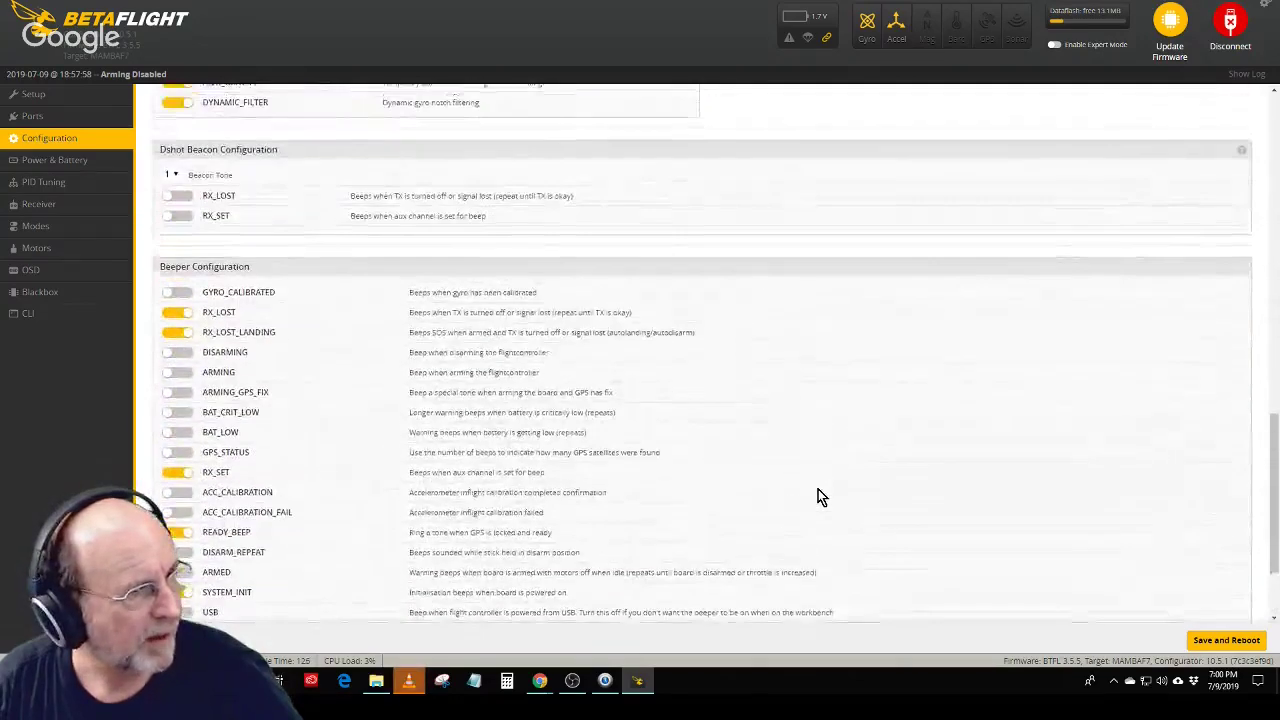
scroll(305, 210, down, 1)
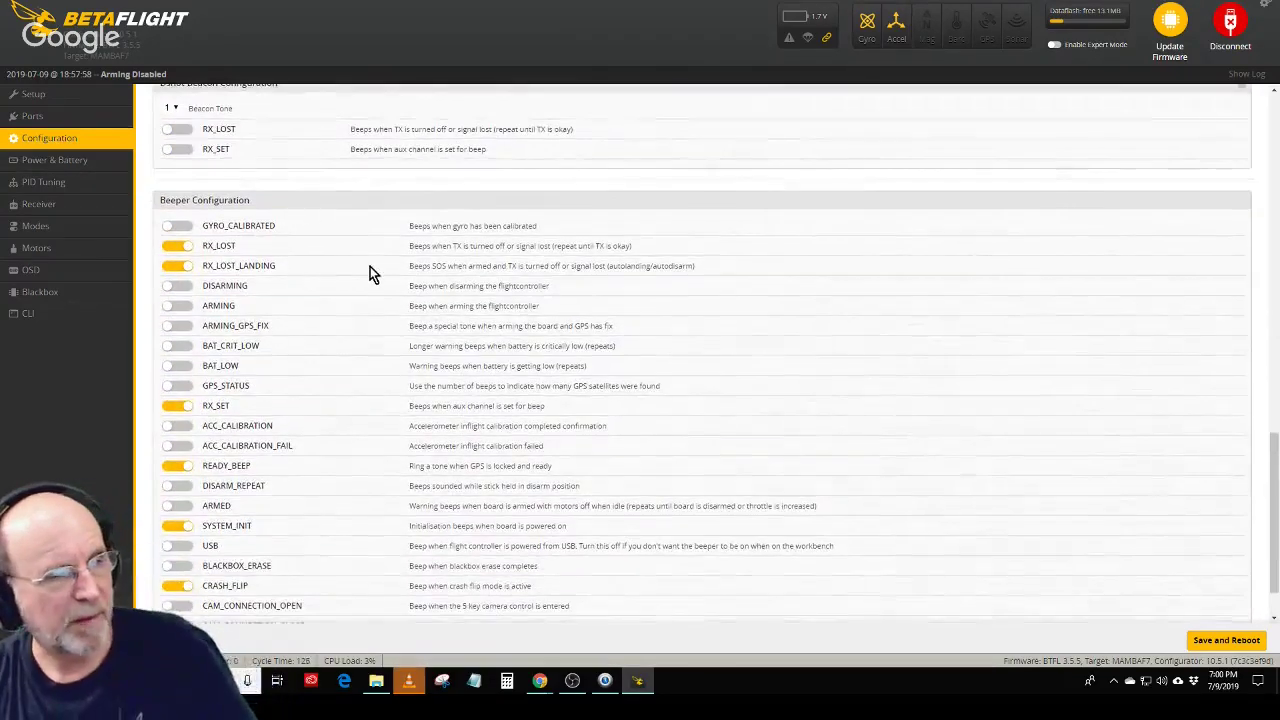
- Set the FPV camera angle to 20 degrees
scroll(370, 270, up, 1)
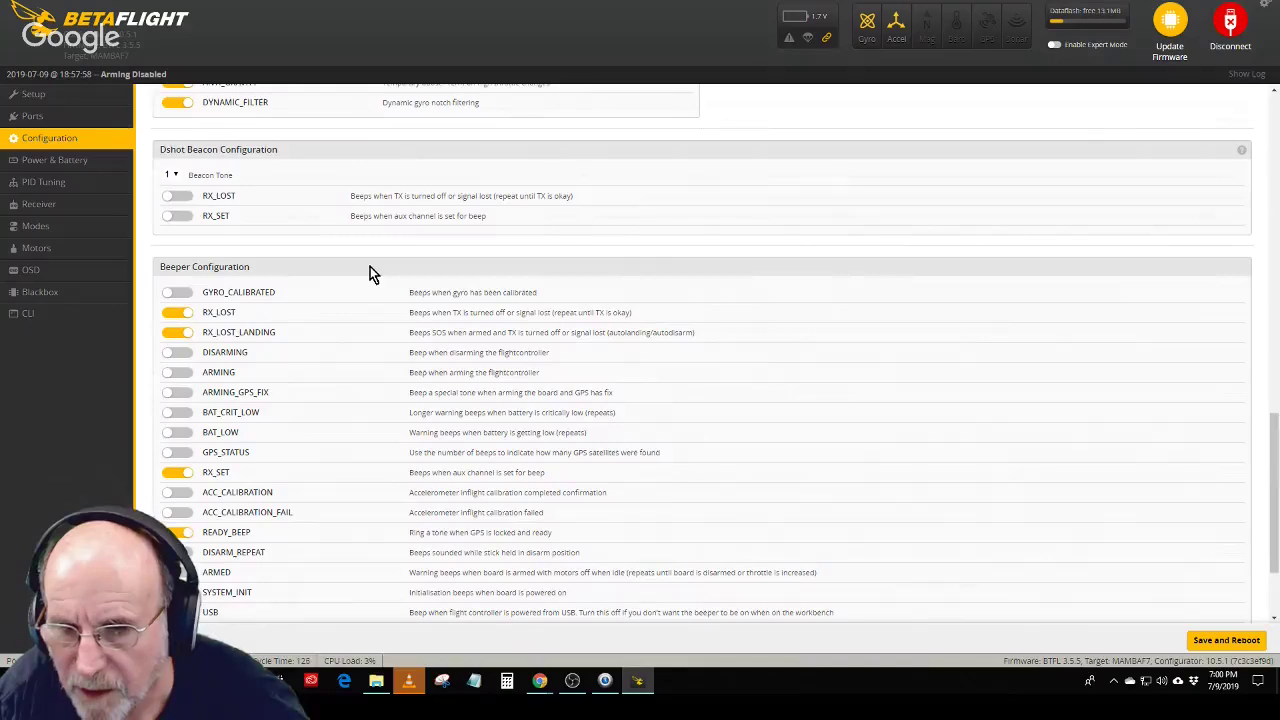
scroll(370, 266, up, 2)
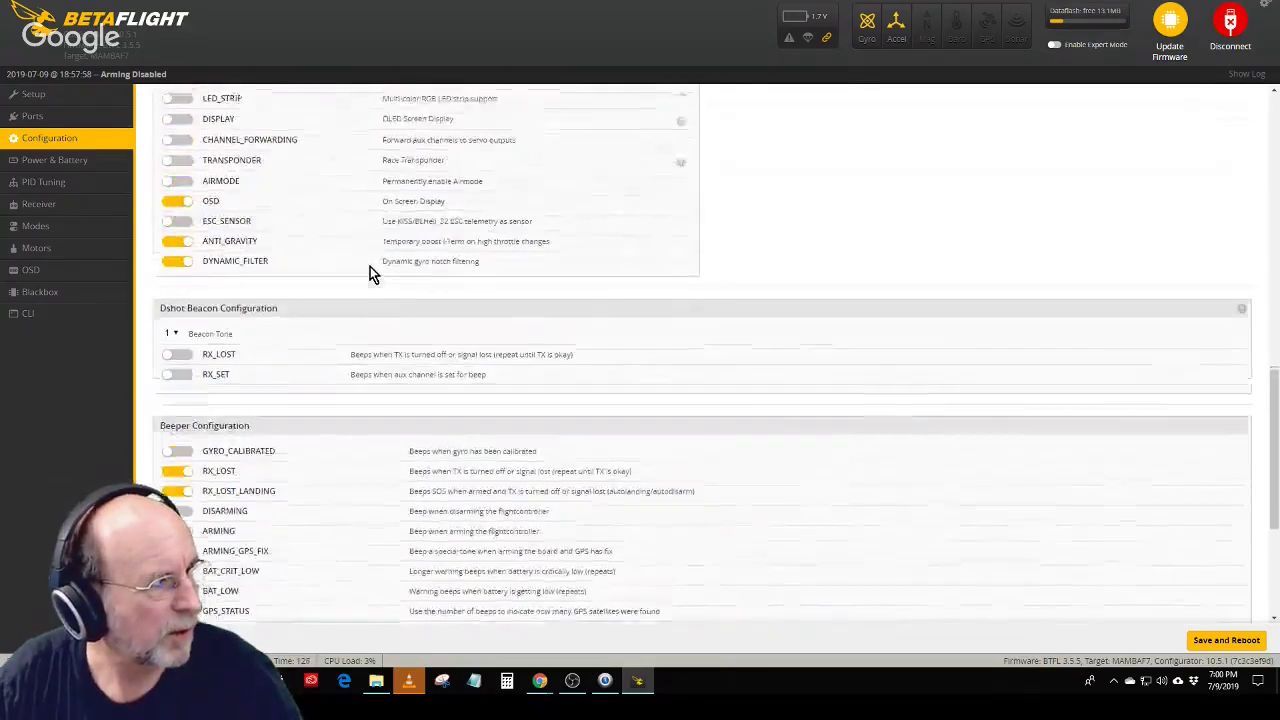
scroll(370, 266, up, 5)
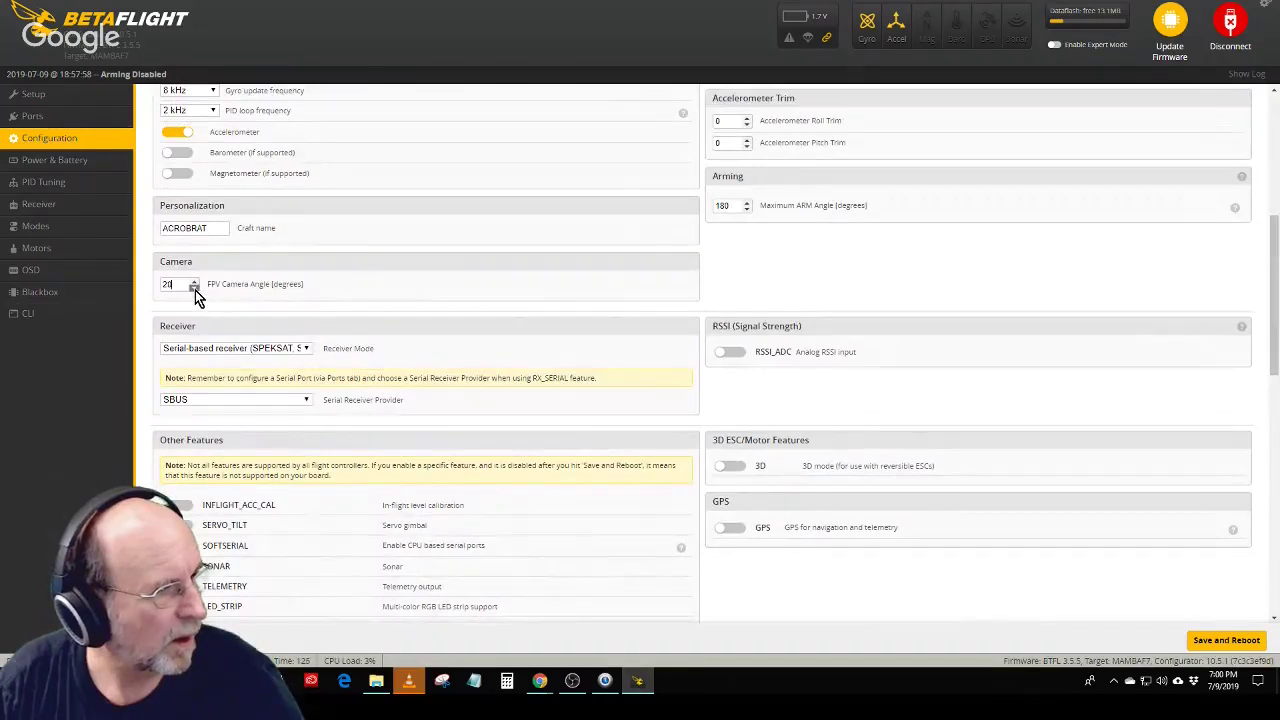
- Set the FPV camera angle to 14 degrees, check the beeper configuration, and save the configuration with a reboot
click(195, 289)
click(195, 289)
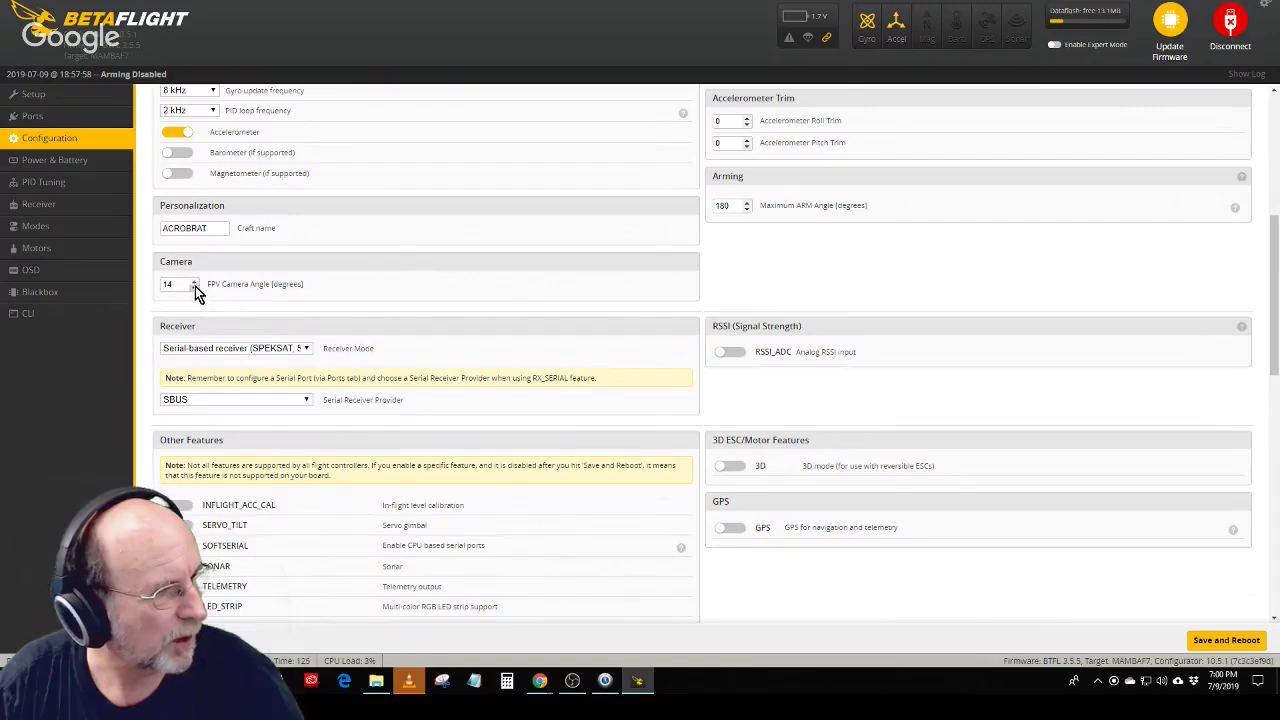
scroll(605, 462, down, 10)
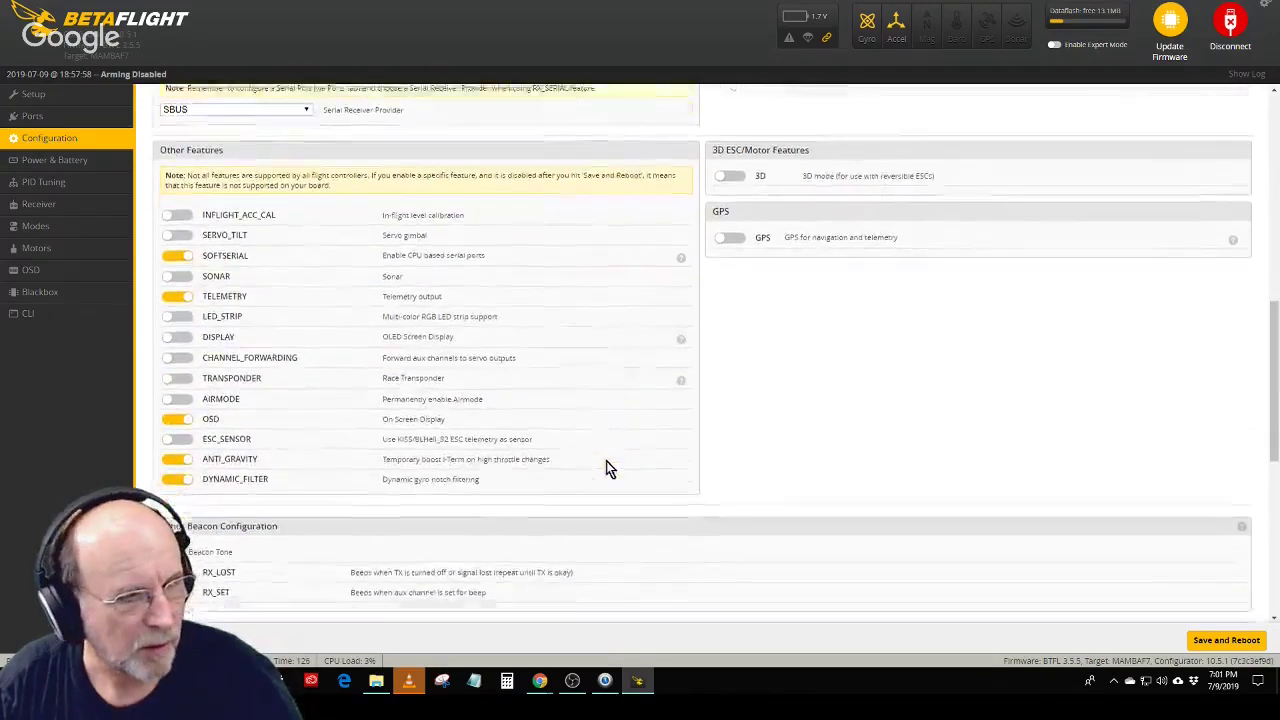
scroll(450, 370, up, 2)
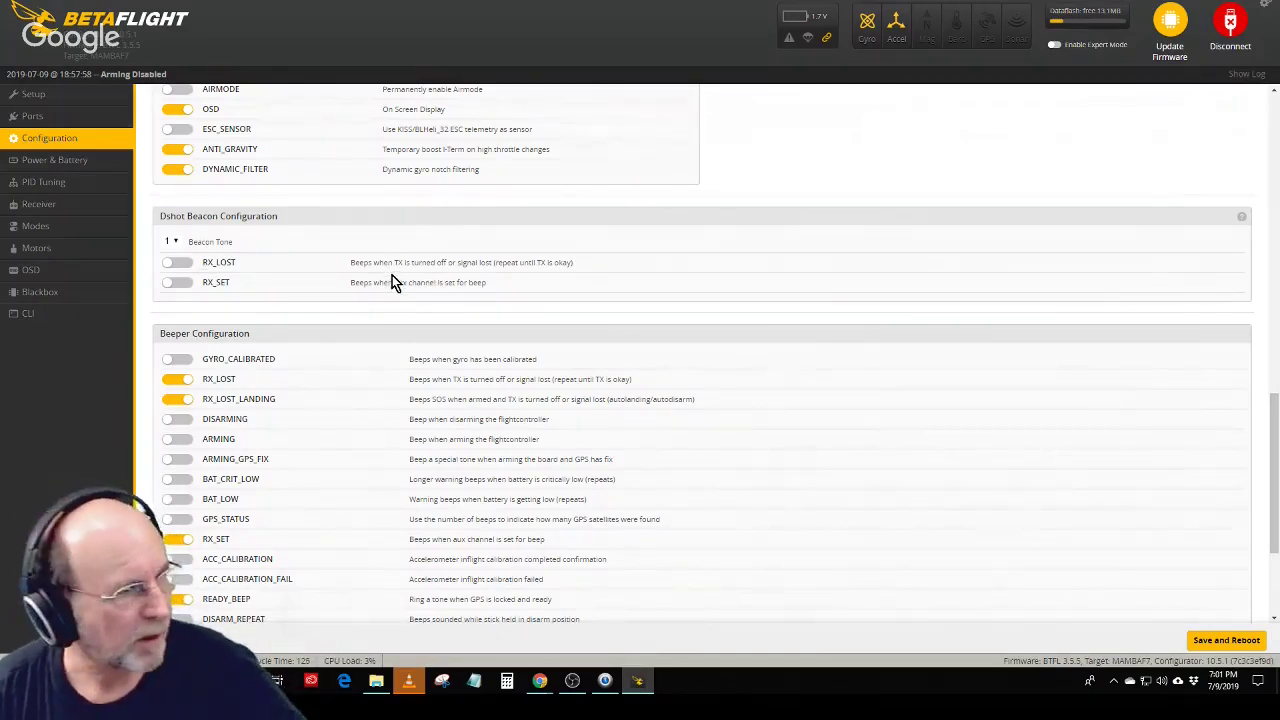
scroll(394, 280, down, 1)
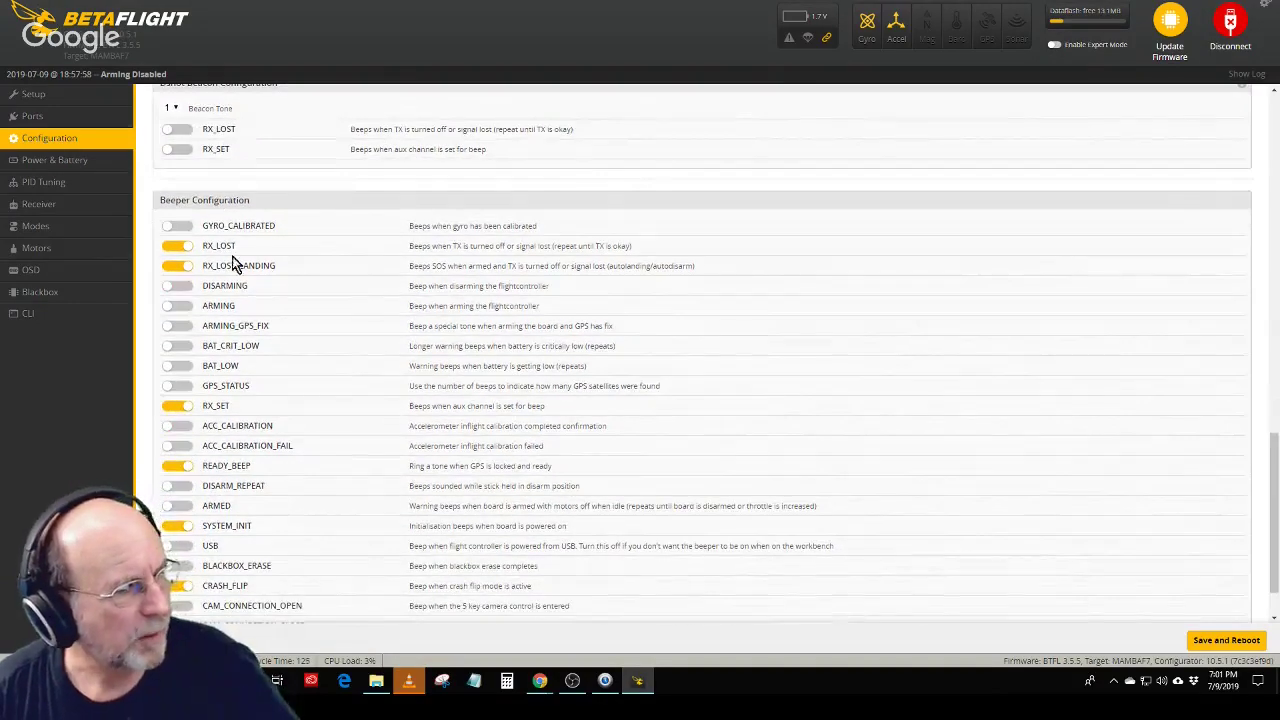
scroll(261, 488, down, 1)
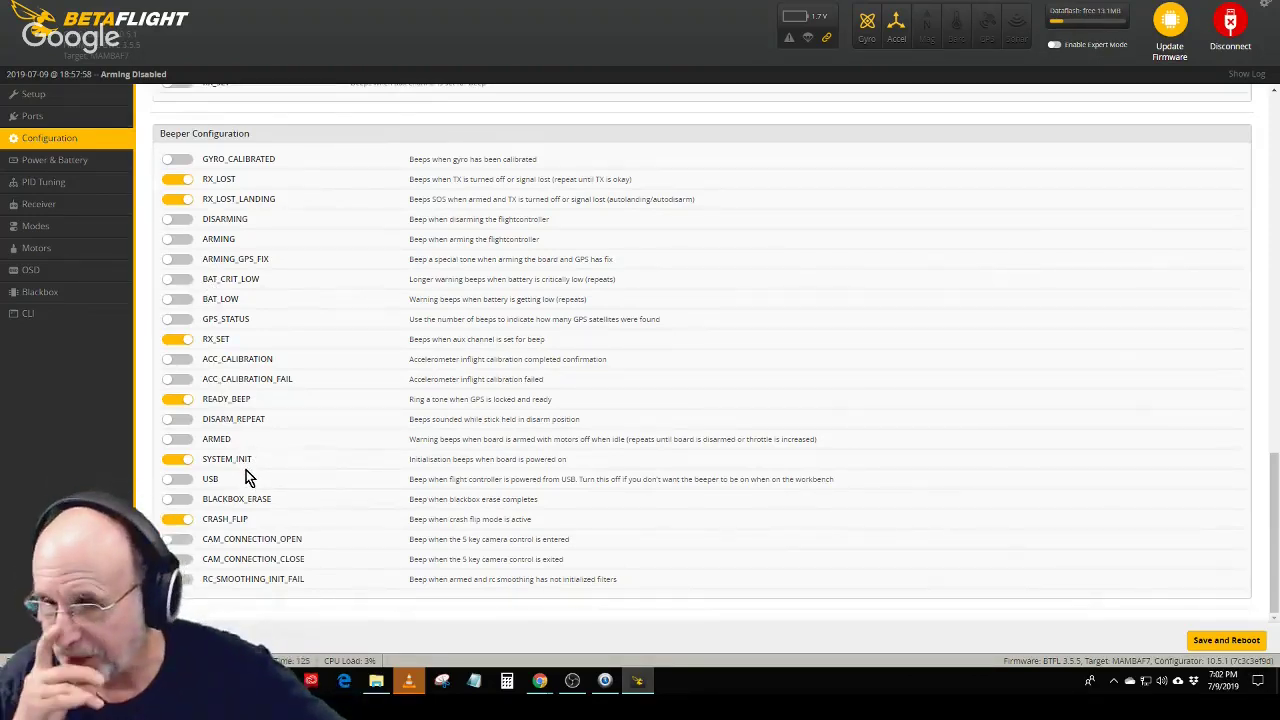
click(1226, 640)
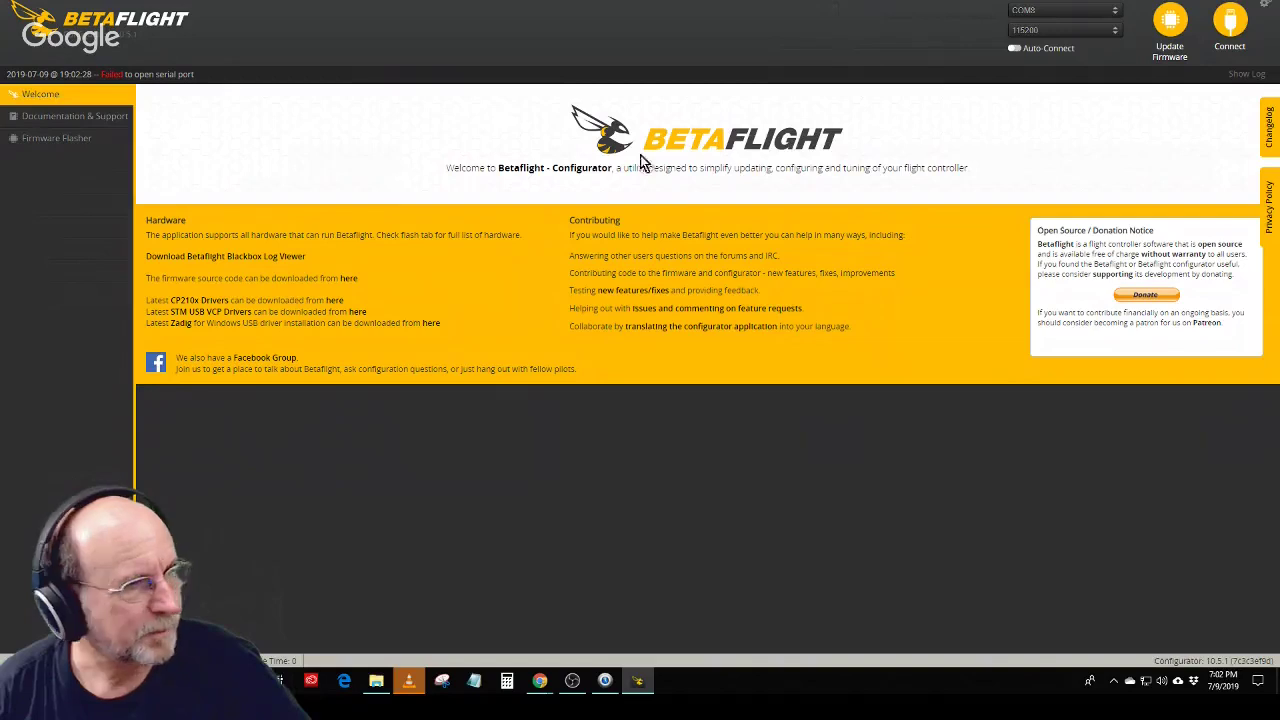
- Reconnect to the flight controller and review its power and battery settings
click(1232, 25)
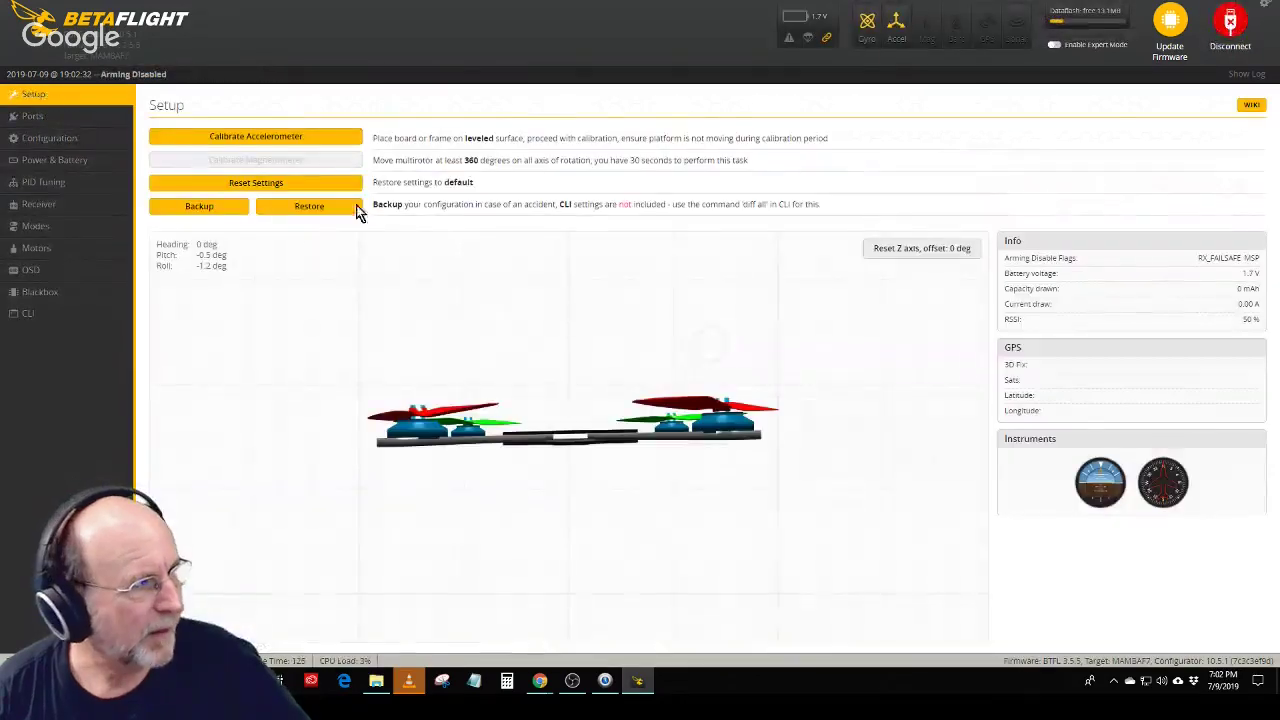
click(31, 142)
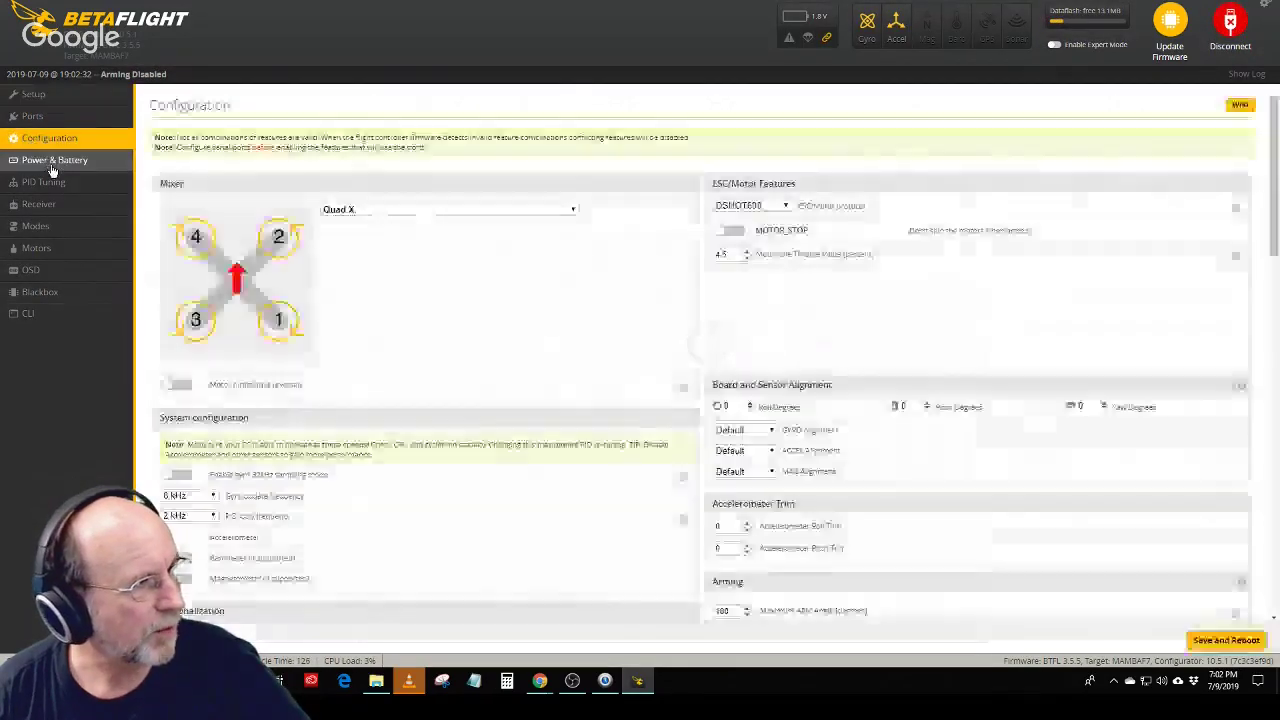
click(50, 162)
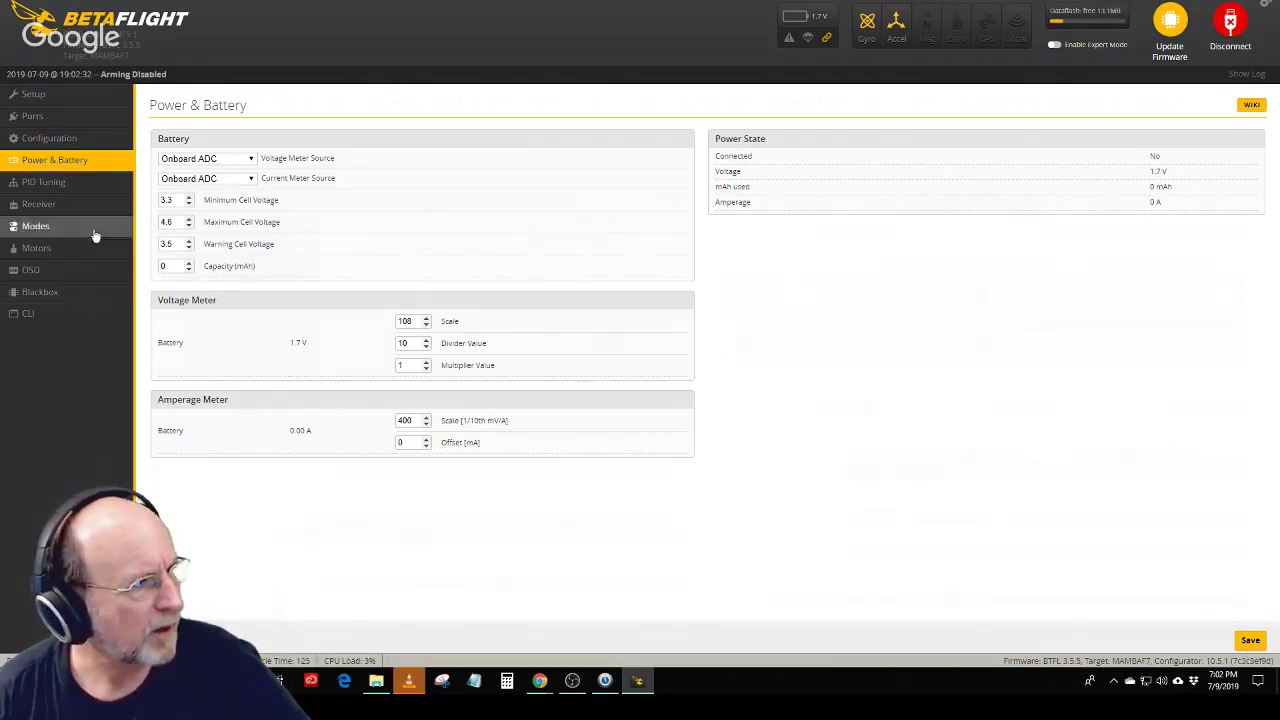
- Examine the PID tuning values, rates, PID controller settings and throttle curve, along with the receiver's channel bars
click(38, 186)
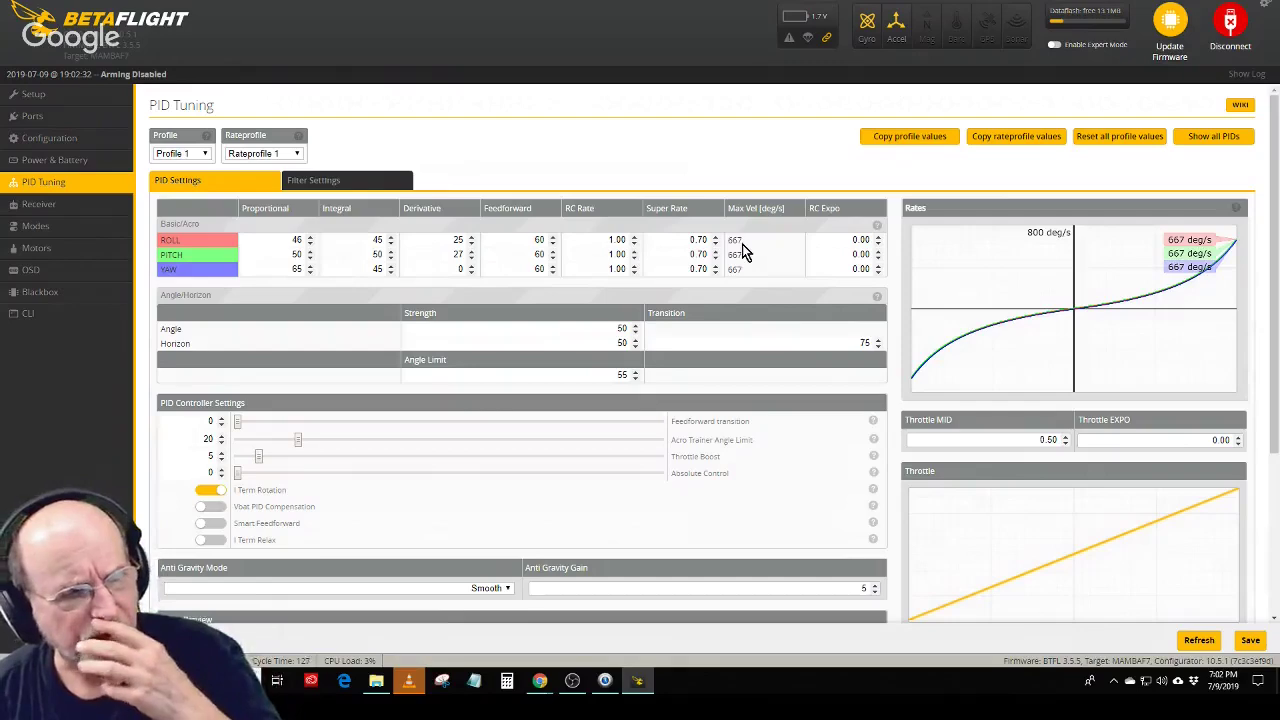
scroll(741, 241, down, 3)
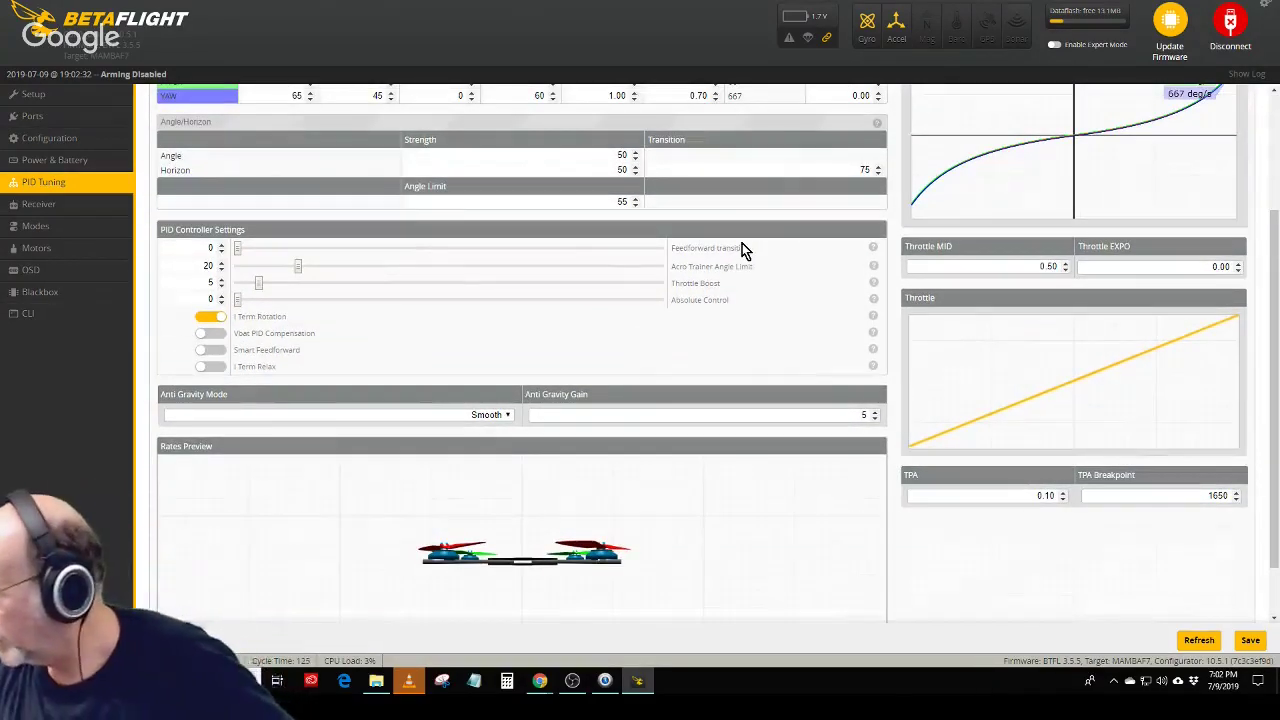
scroll(742, 250, up, 3)
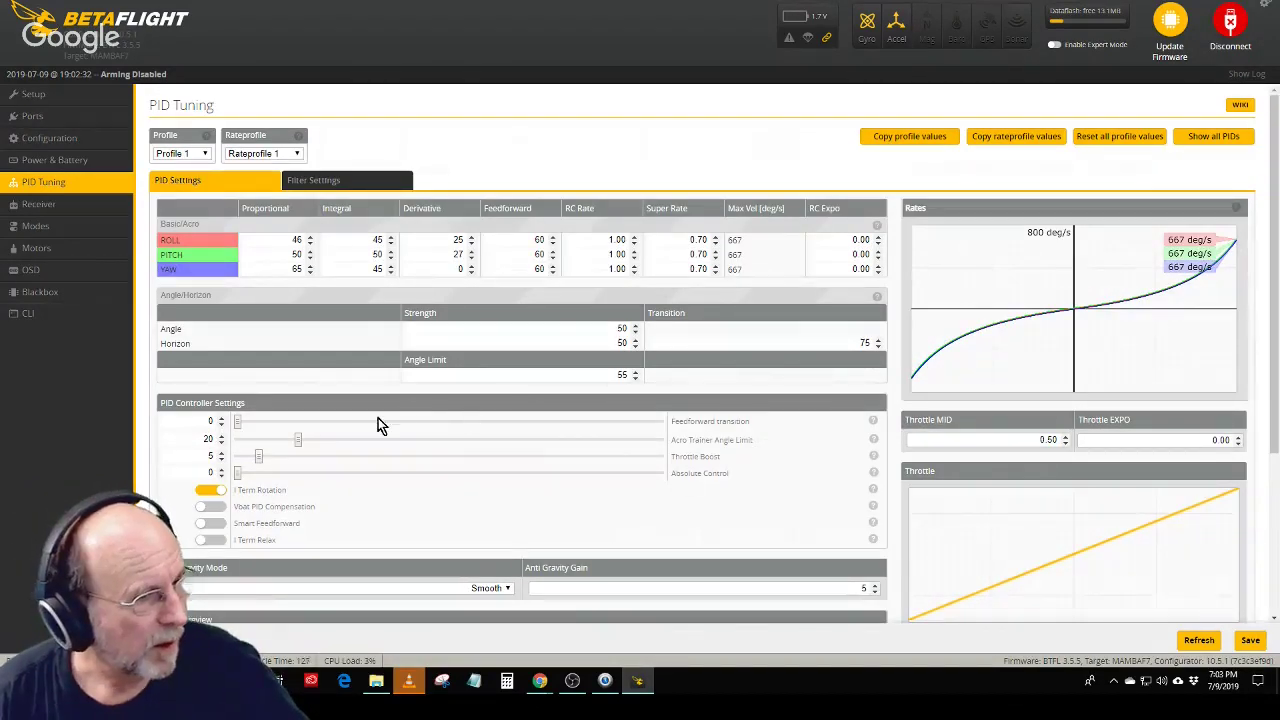
scroll(955, 512, down, 3)
scroll(955, 512, up, 1)
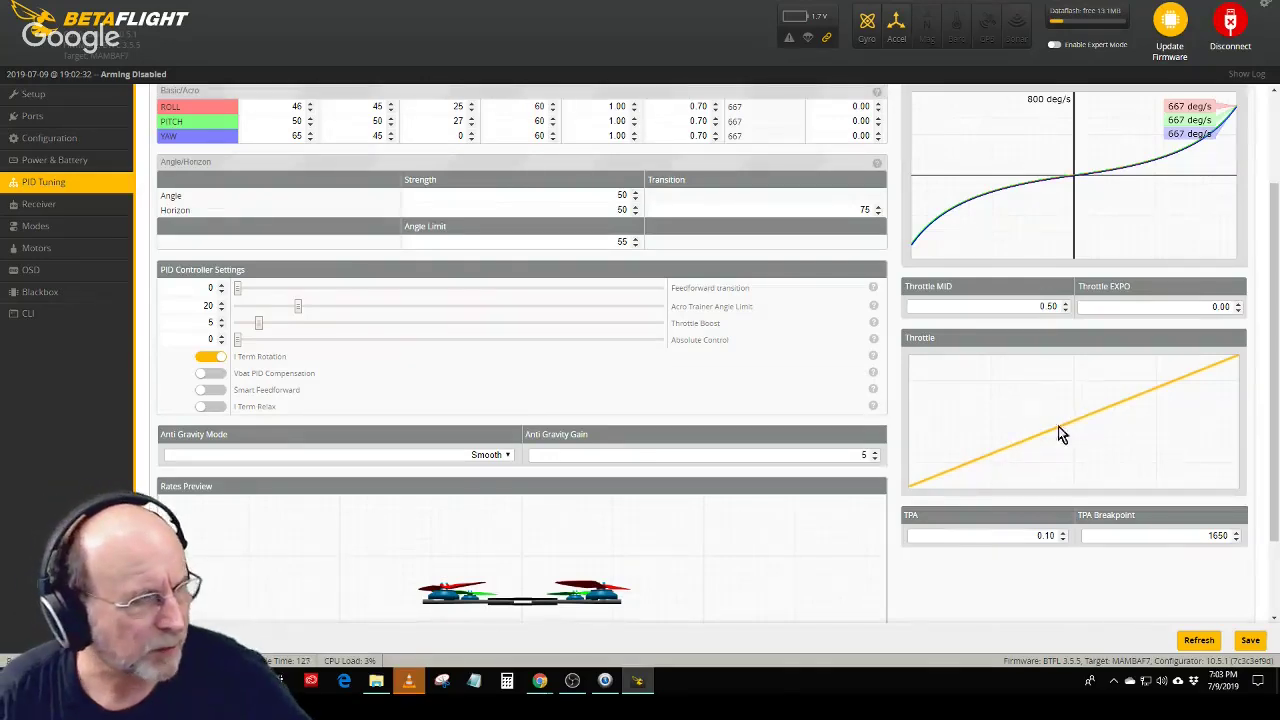
scroll(818, 346, up, 3)
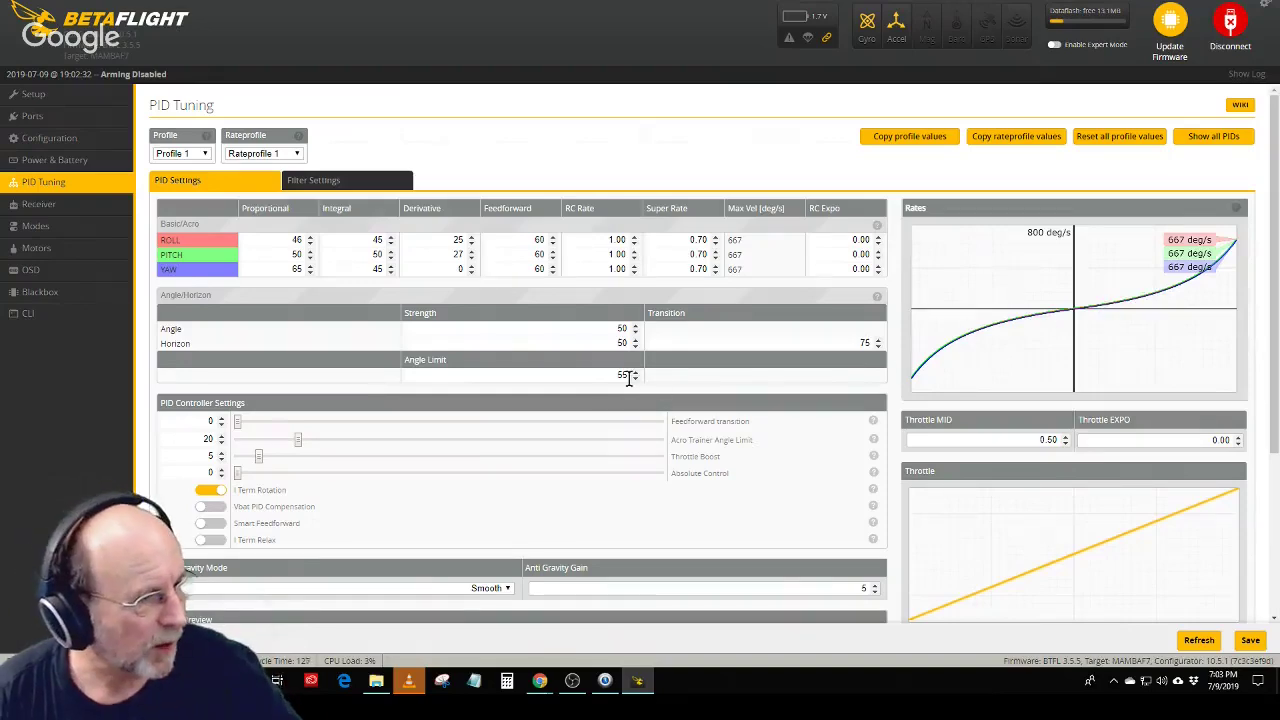
scroll(629, 375, down, 1)
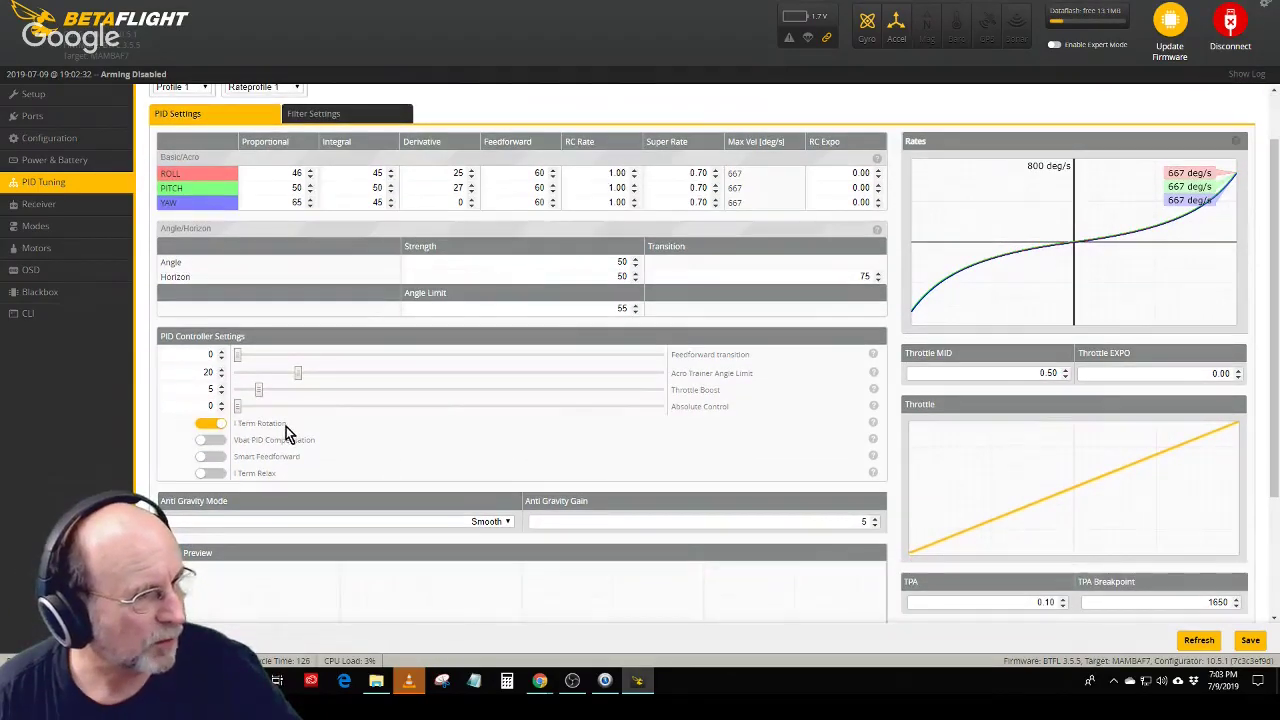
scroll(286, 432, down, 1)
scroll(286, 432, down, 1)
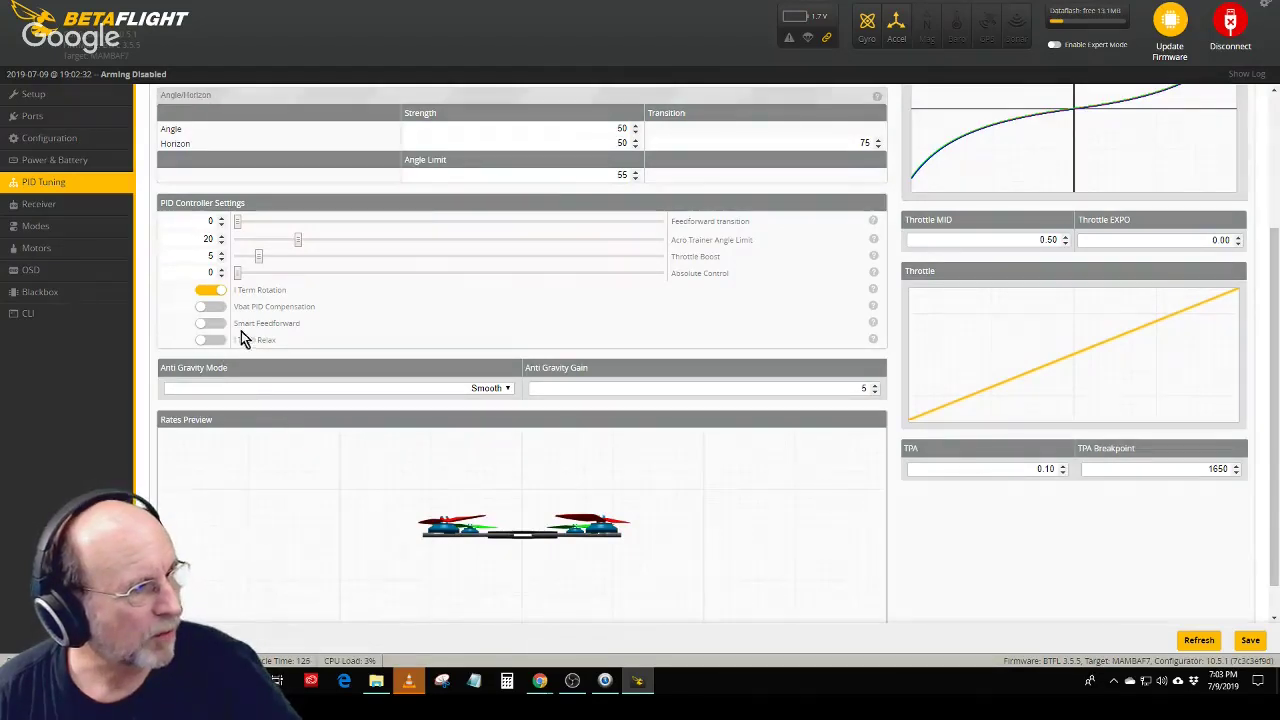
scroll(533, 330, up, 3)
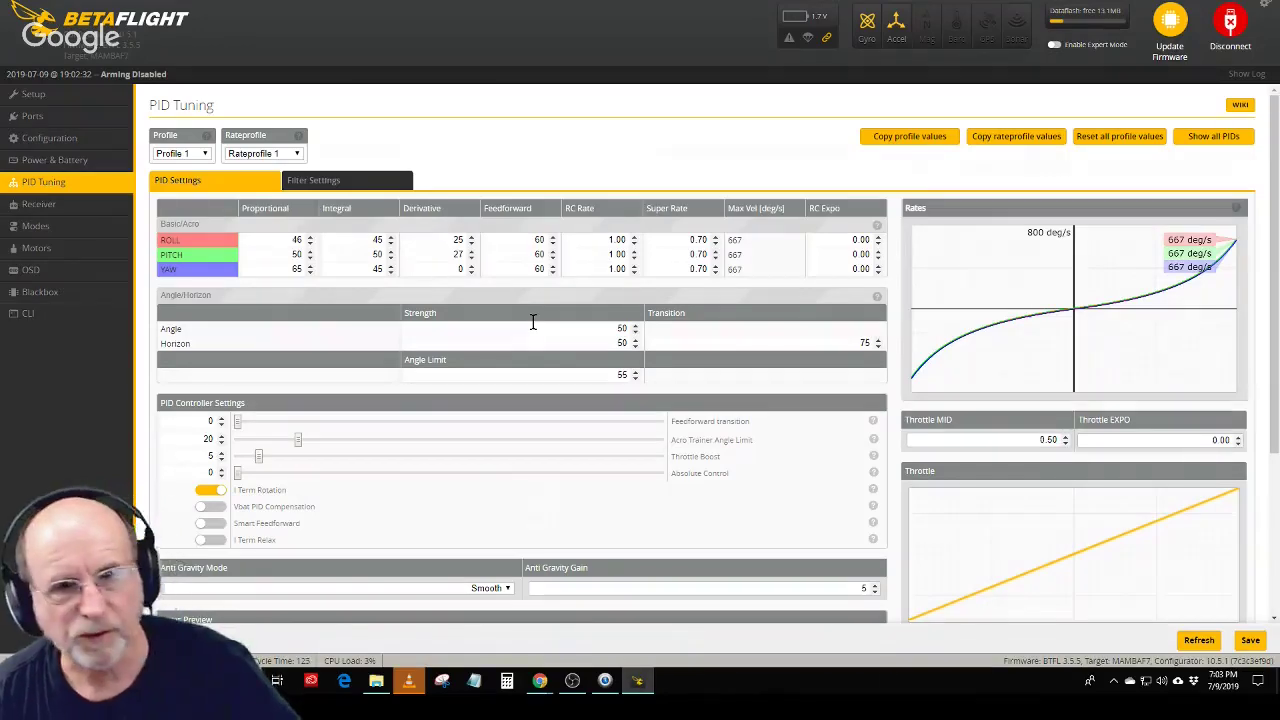
scroll(533, 321, down, 3)
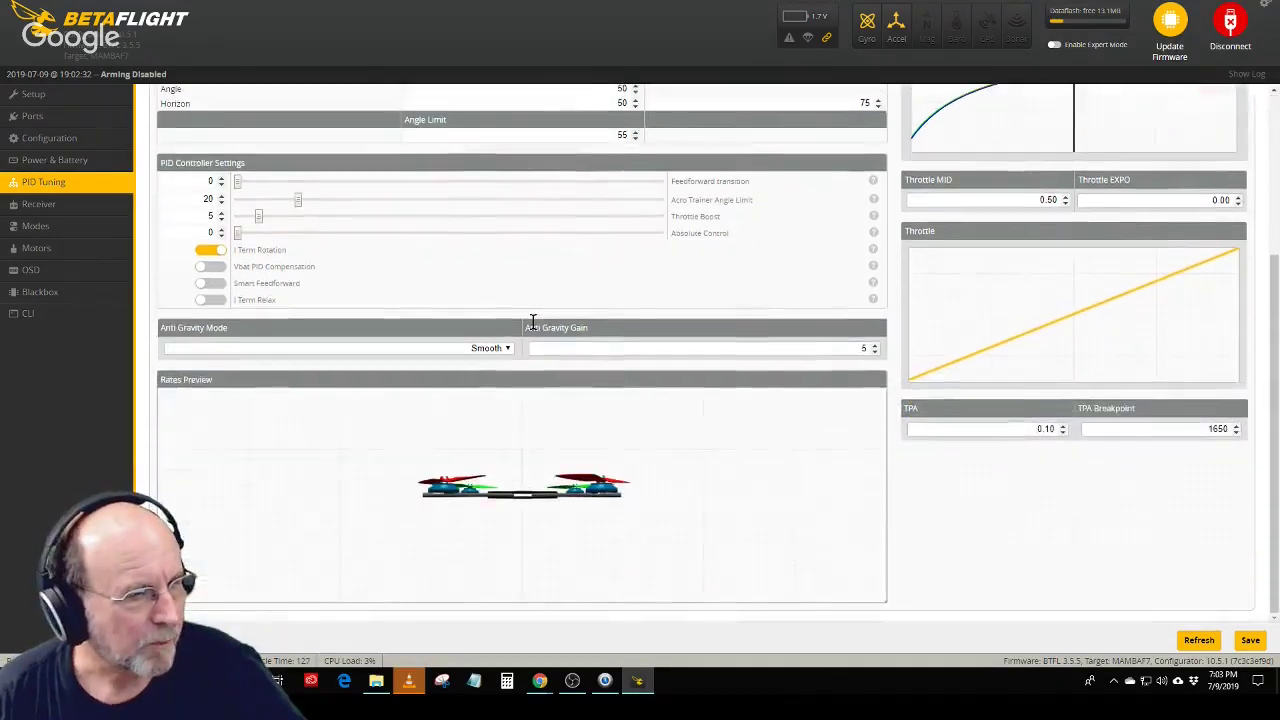
scroll(533, 321, up, 3)
scroll(533, 321, up, 1)
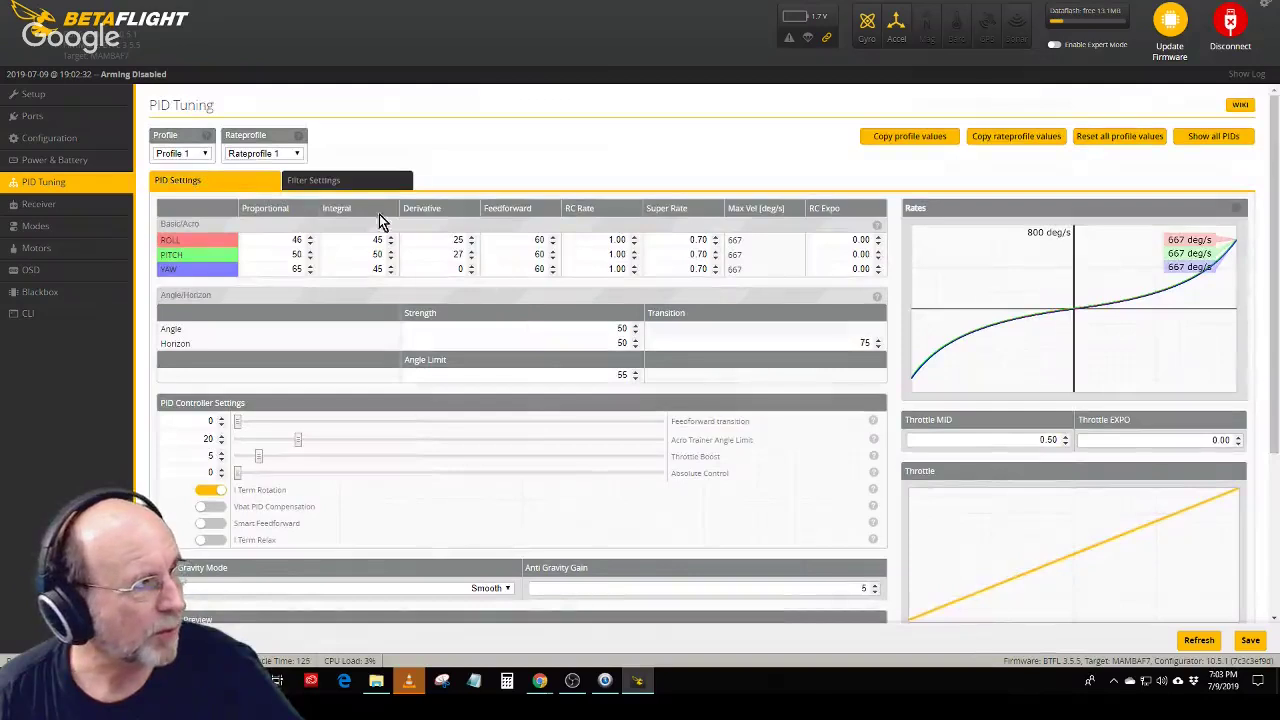
click(44, 213)
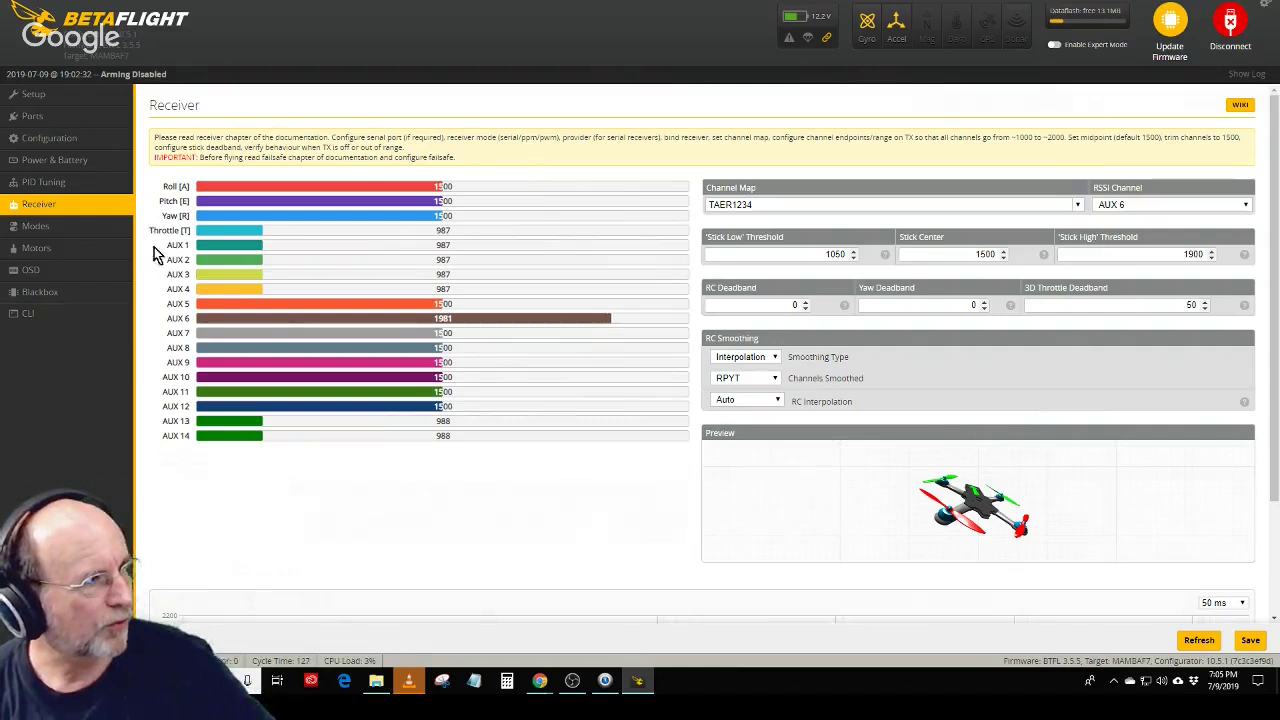
- Set the BEEPER mode's activation range on AUX 3 to 1825–2100
click(68, 230)
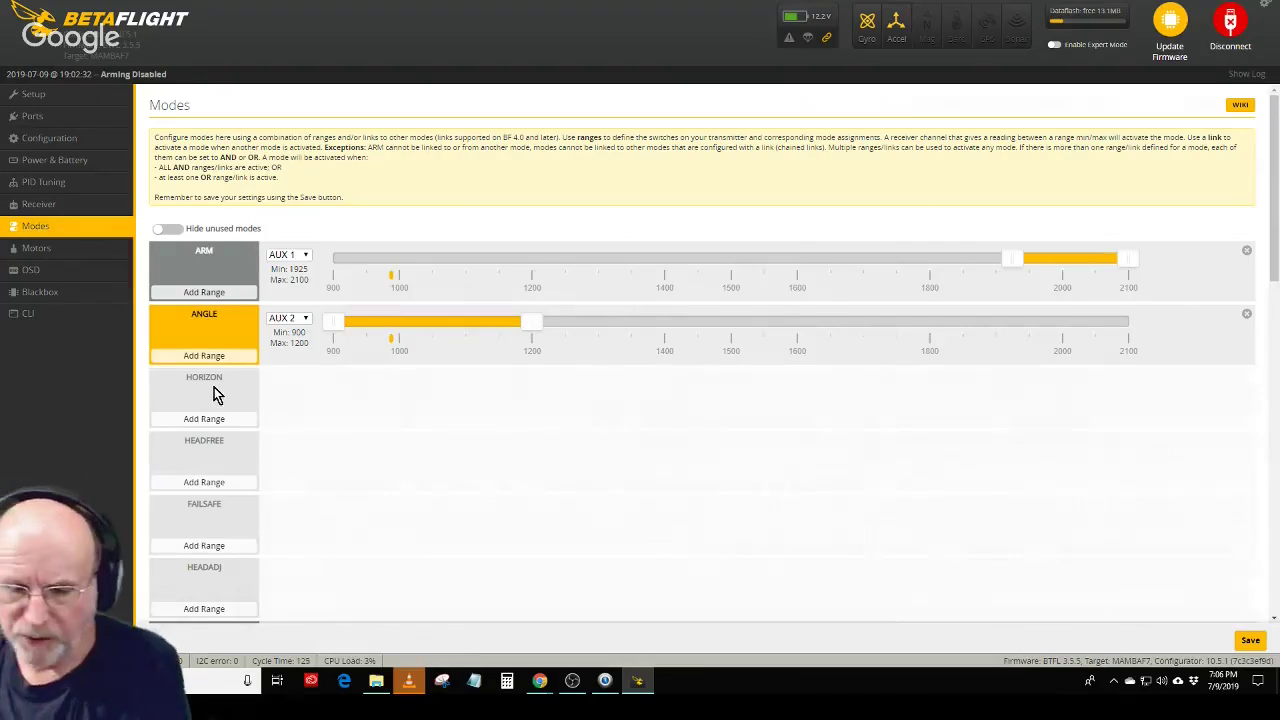
scroll(216, 405, down, 2)
scroll(218, 410, down, 2)
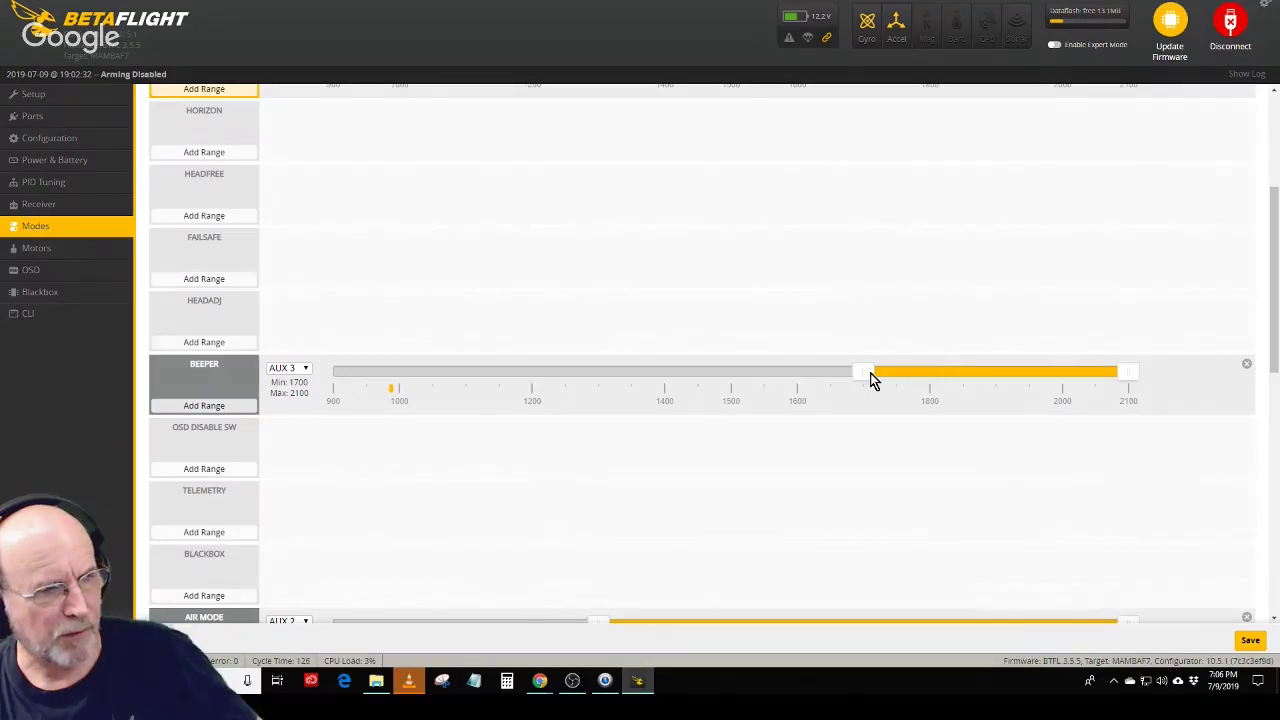
drag(873, 381, 913, 376)
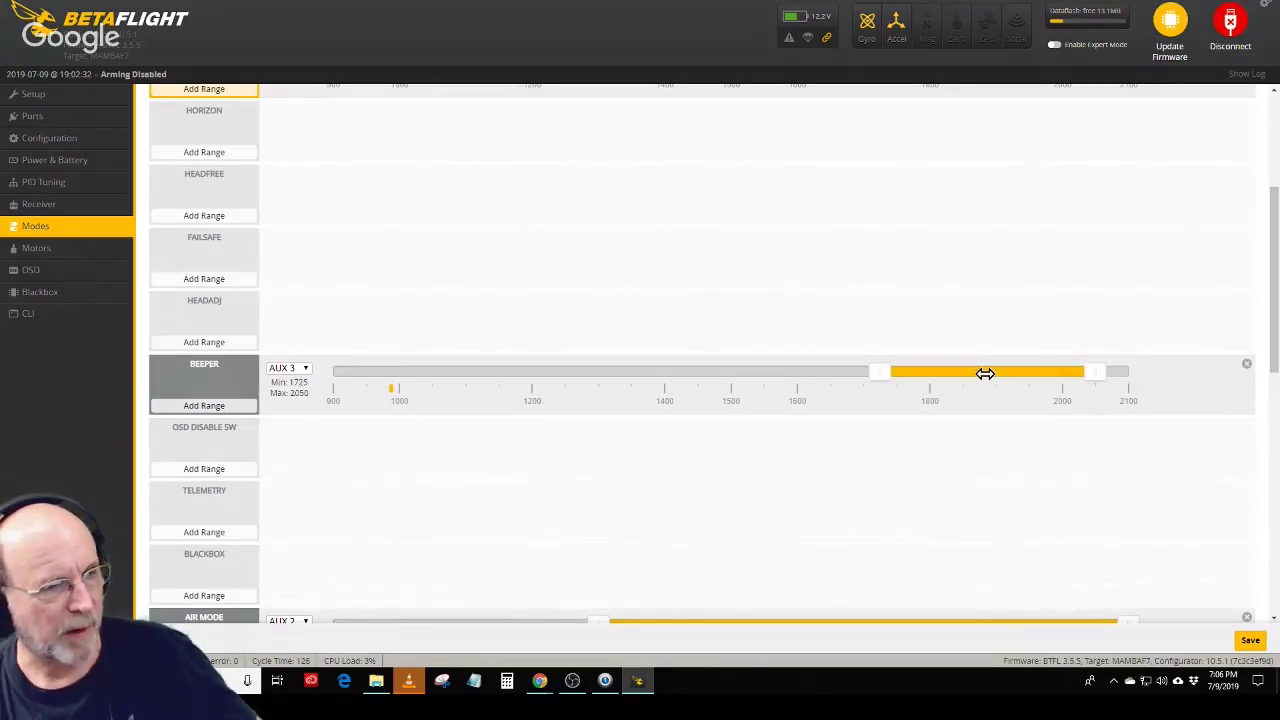
drag(984, 373, 1038, 379)
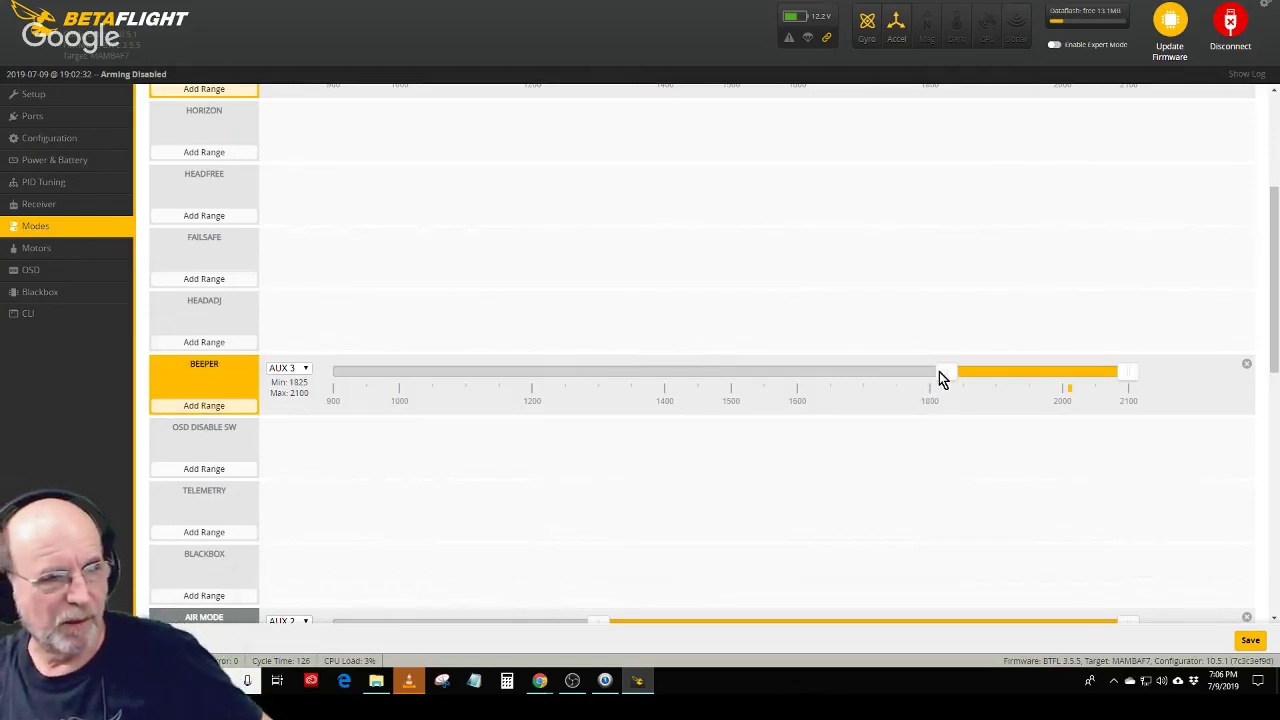
- Set the minimum of the AIR MODE activation range on AUX 2 to 1275
scroll(945, 429, down, 3)
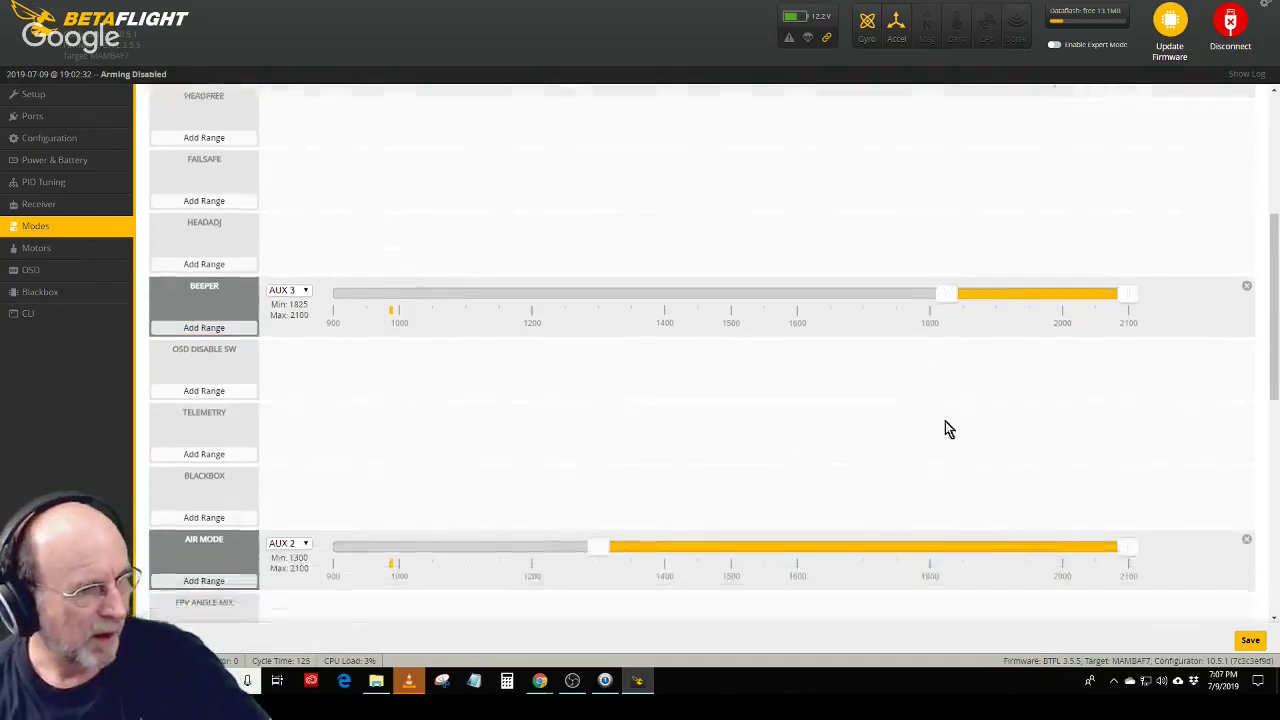
scroll(267, 524, up, 2)
scroll(691, 557, up, 3)
scroll(712, 562, down, 5)
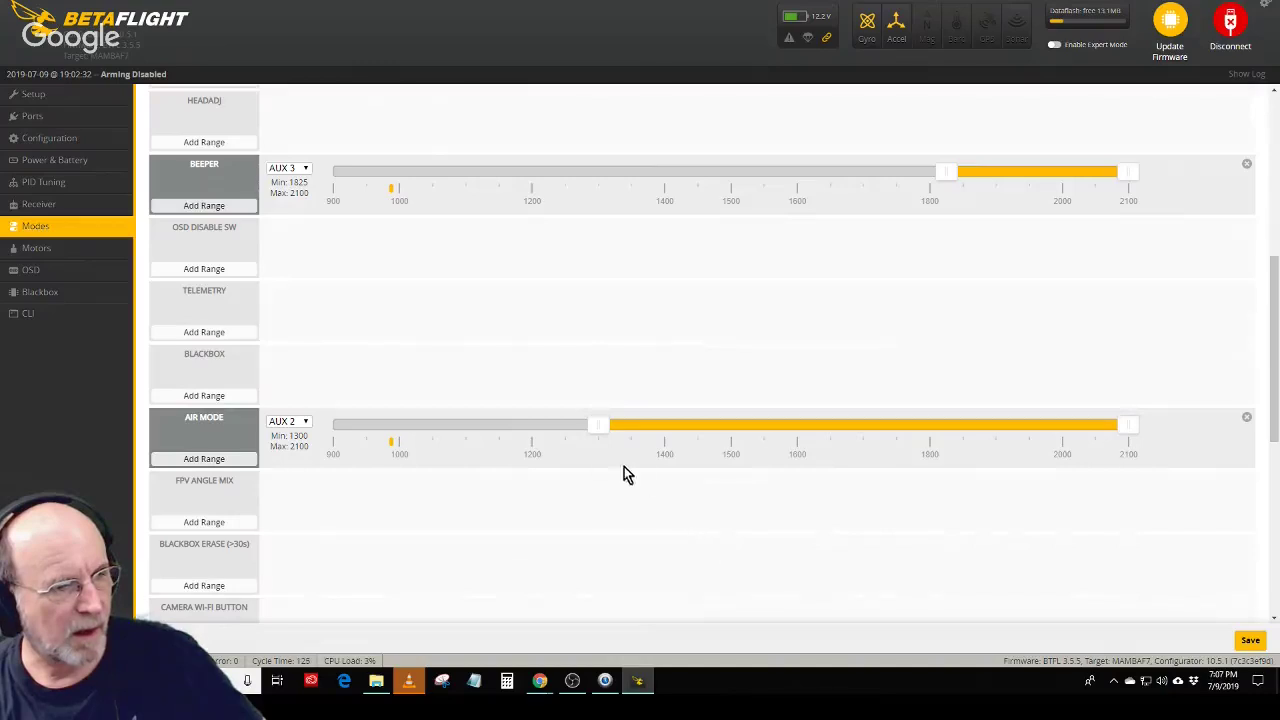
drag(597, 436, 577, 431)
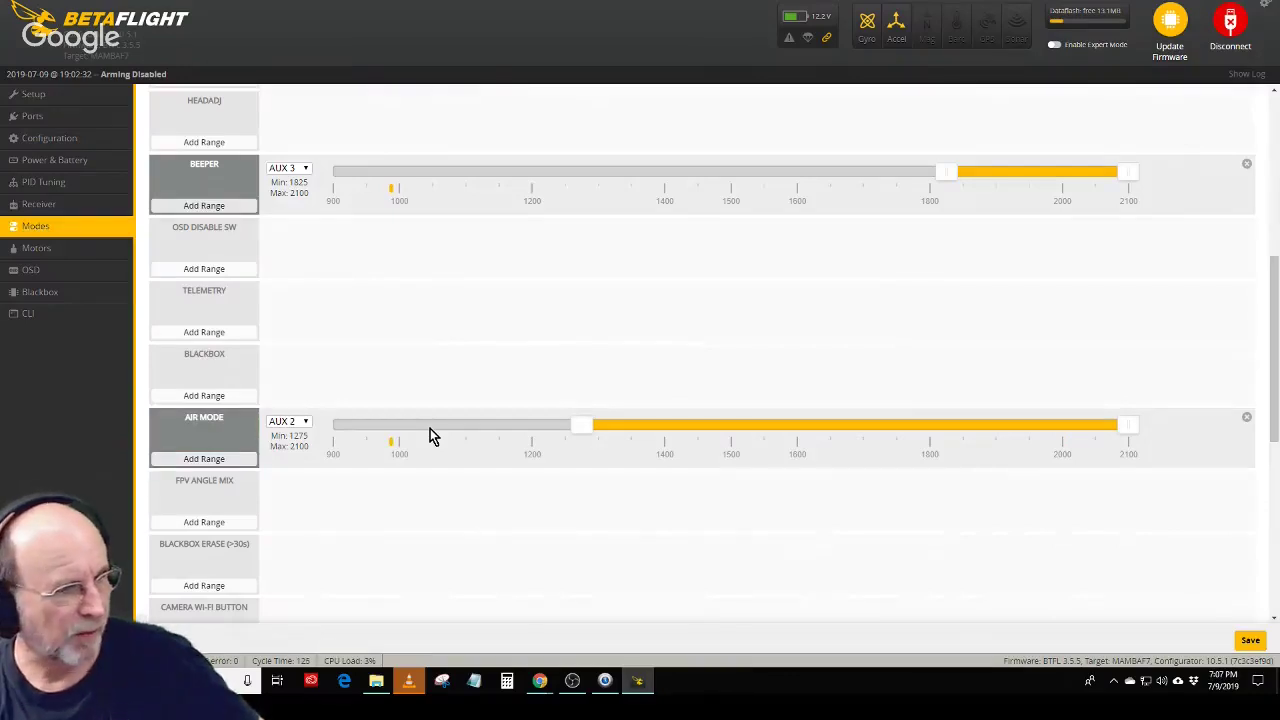
- Check the remaining modes, including FLIP OVER AFTER CRASH, and save the mode settings
scroll(430, 436, down, 3)
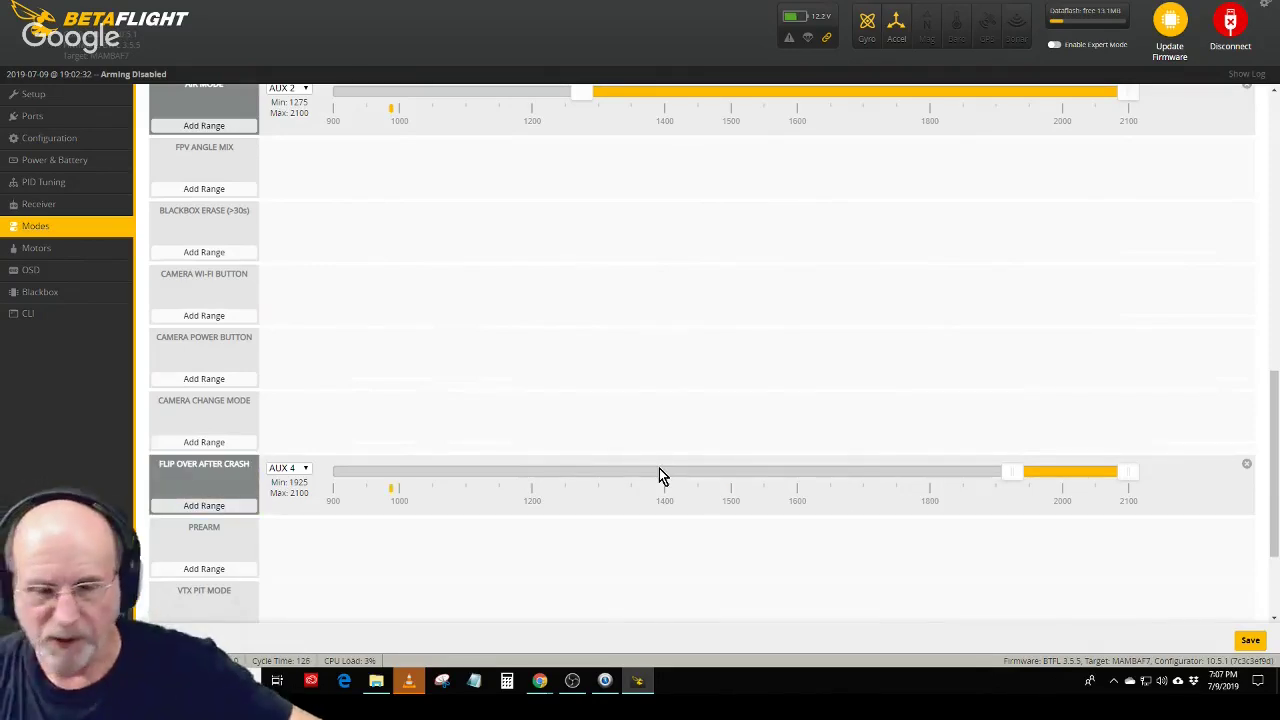
scroll(666, 465, down, 3)
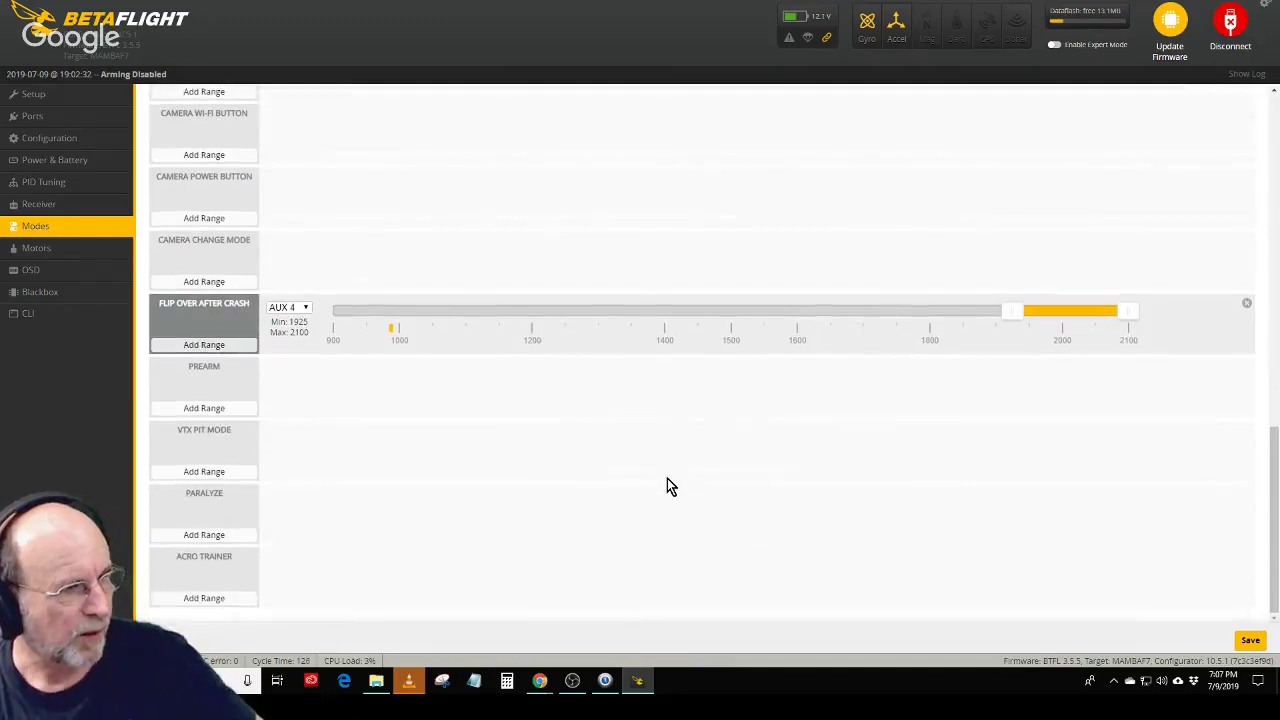
scroll(670, 485, up, 10)
click(1254, 640)
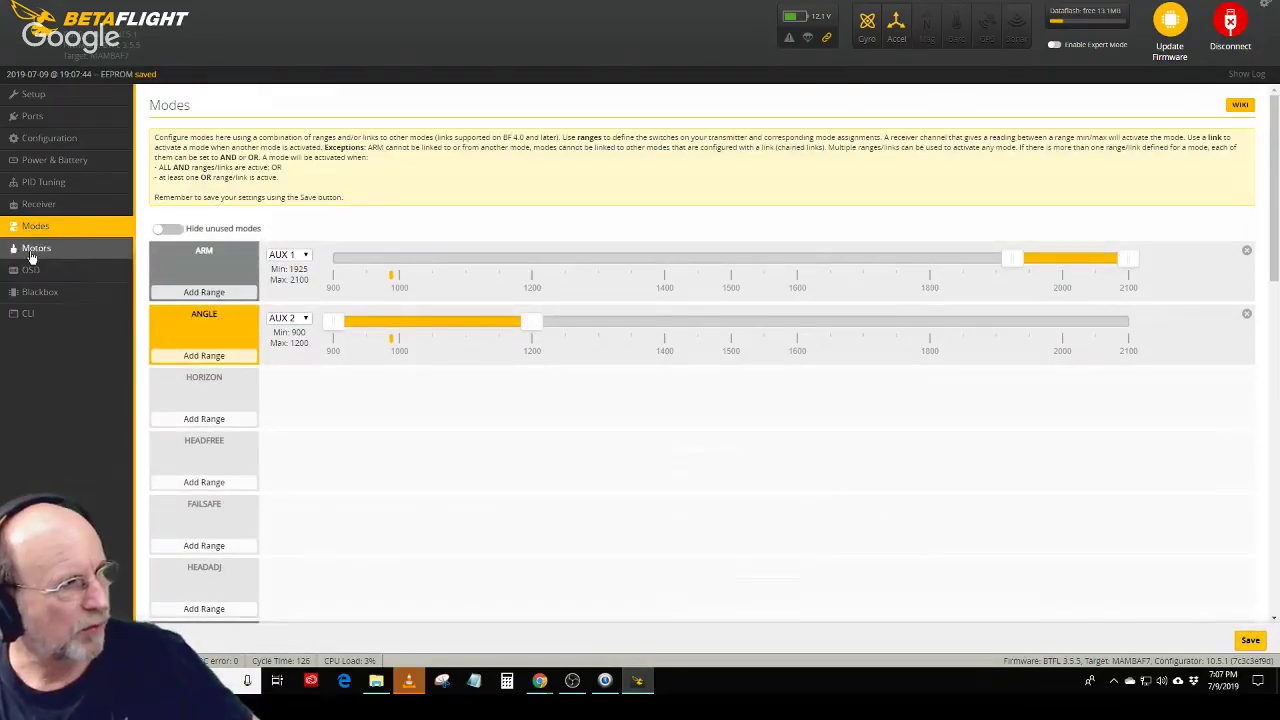
- Look over the motor test controls and open the OSD settings
click(33, 248)
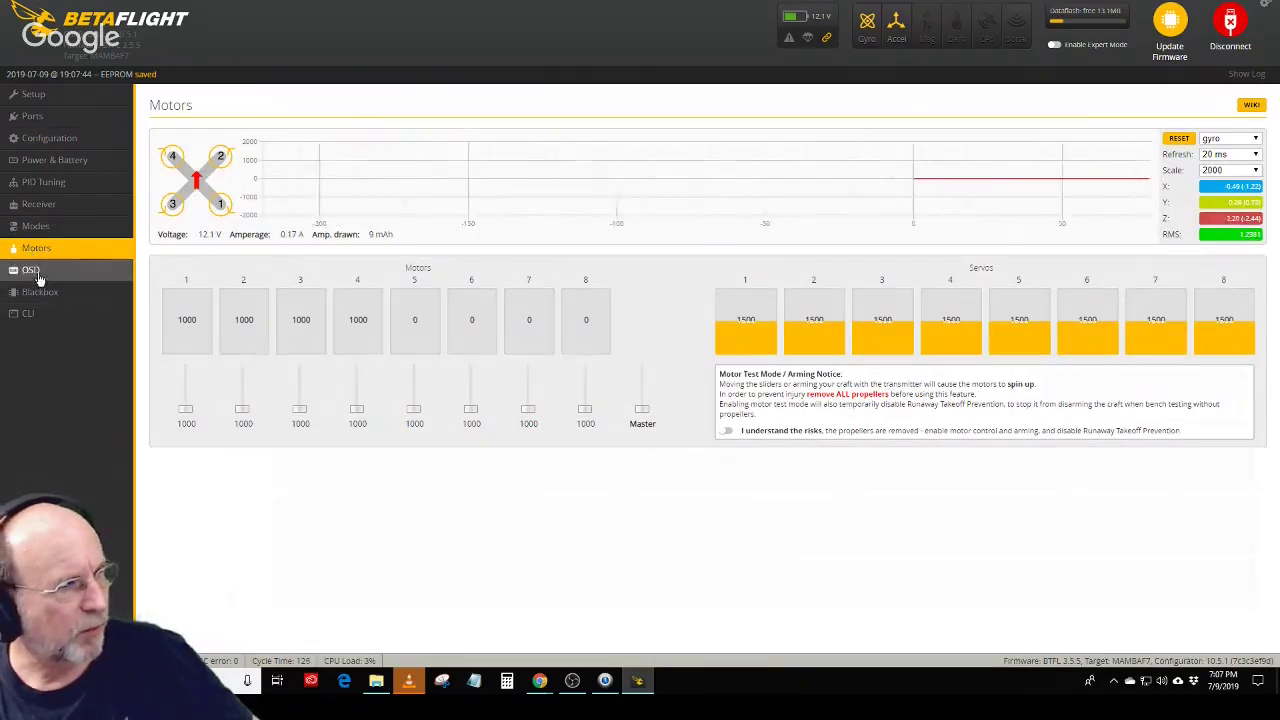
click(33, 271)
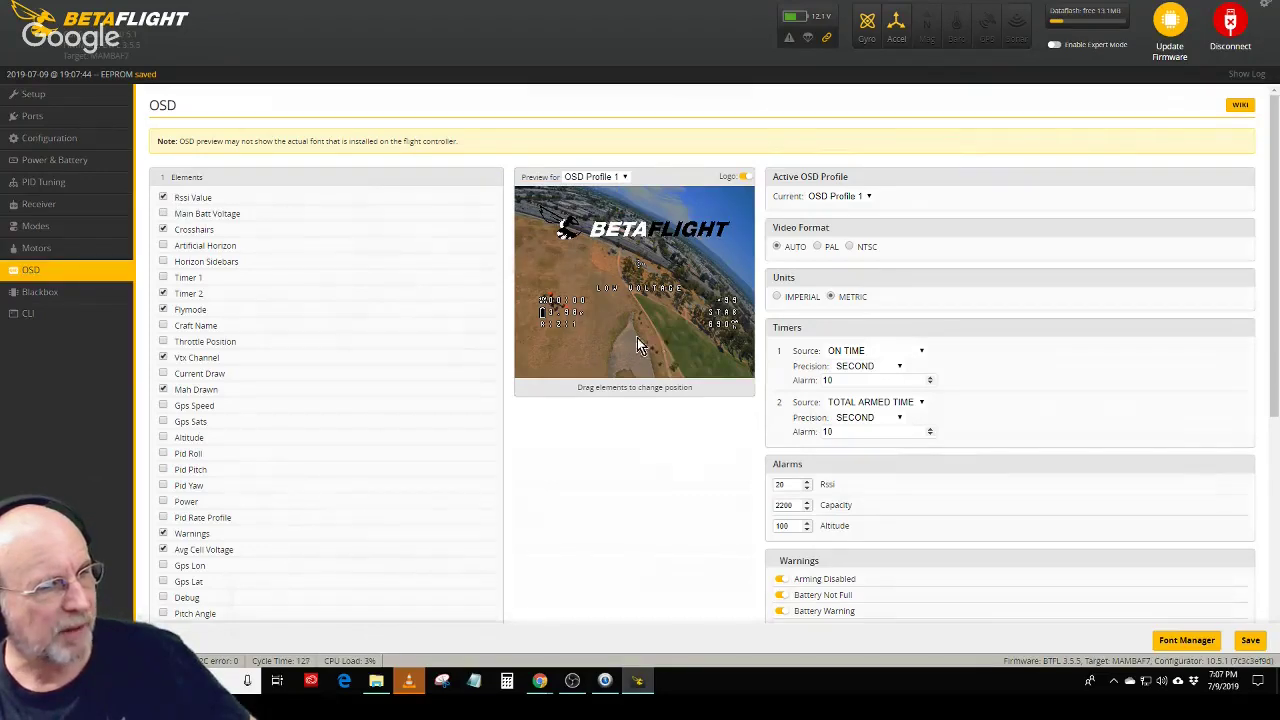
- Try adding the Main Batt Voltage element to the OSD, moving it below the low voltage warning, and remove it again
click(164, 214)
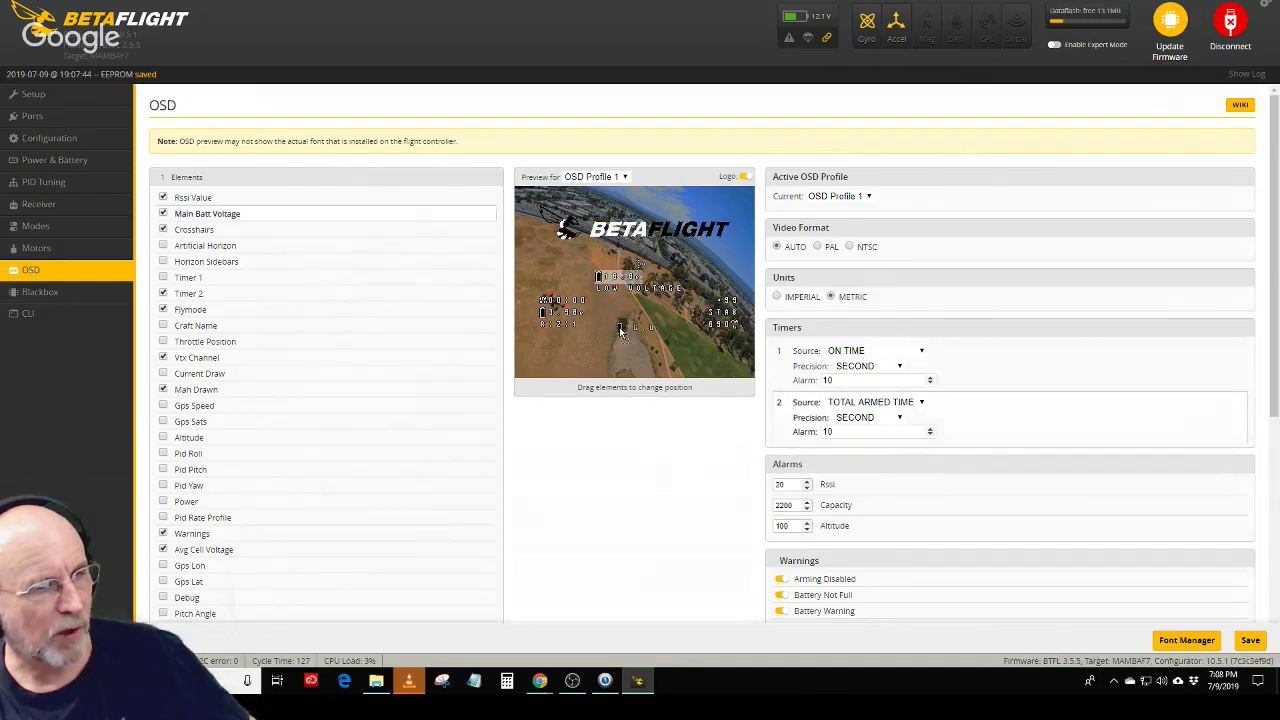
drag(645, 386, 640, 325)
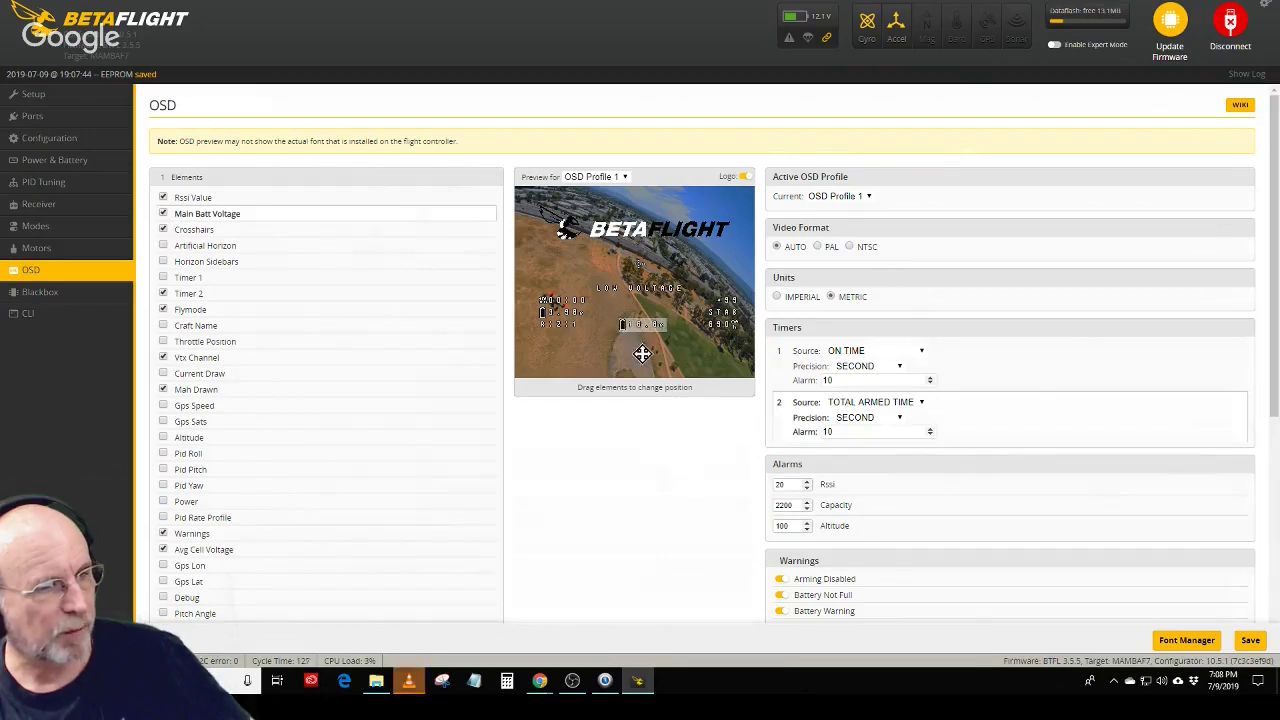
click(163, 214)
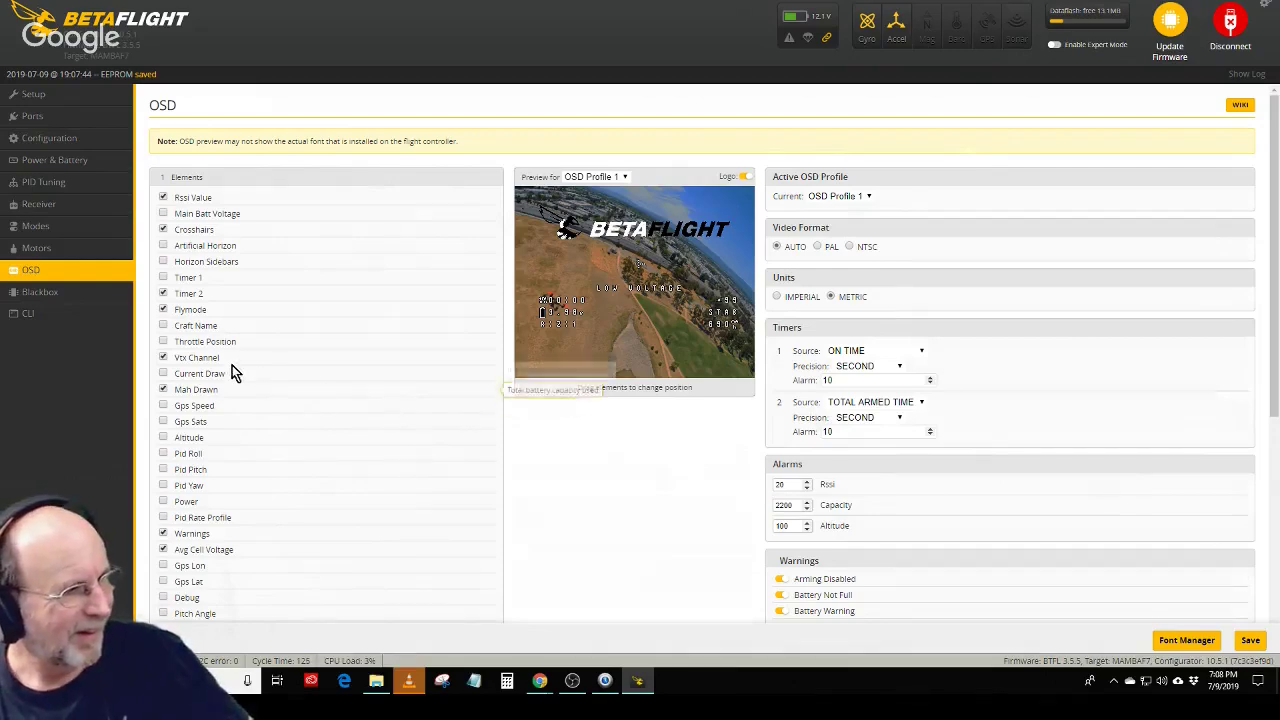
- Review the remaining OSD elements, warnings and post-flight statistics, and save the OSD settings
scroll(229, 500, down, 3)
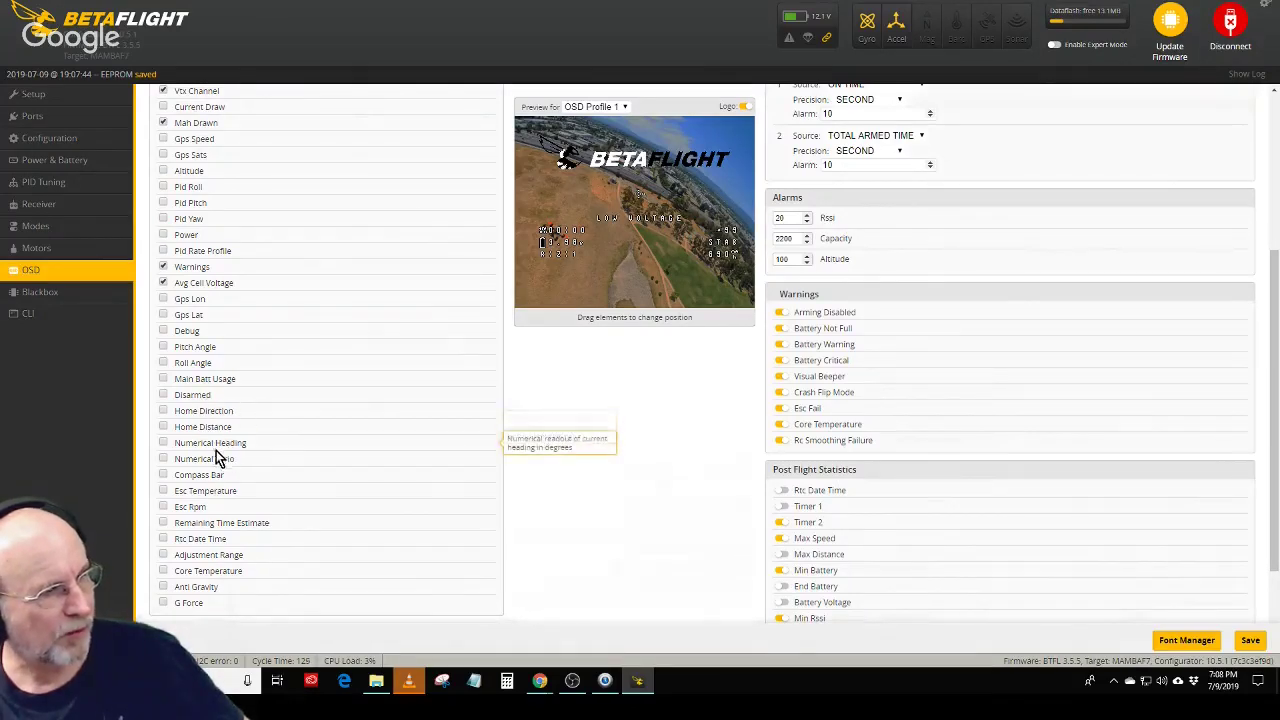
scroll(390, 440, up, 3)
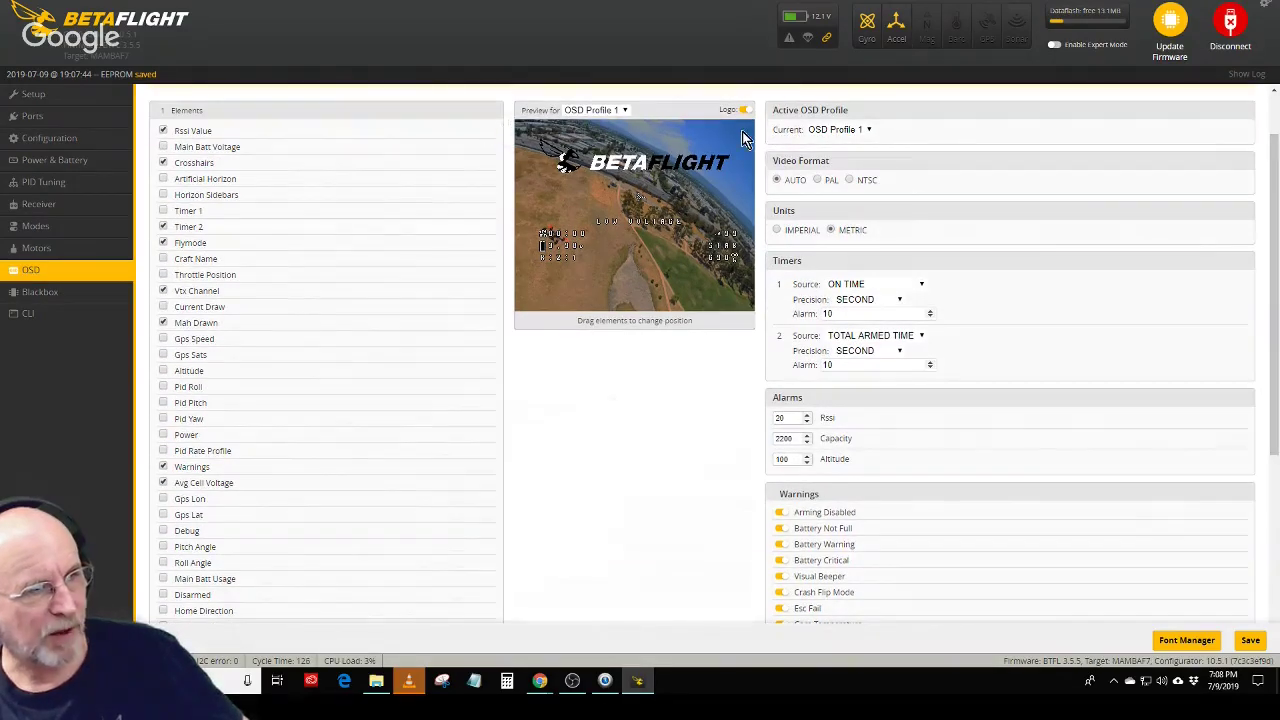
click(1252, 641)
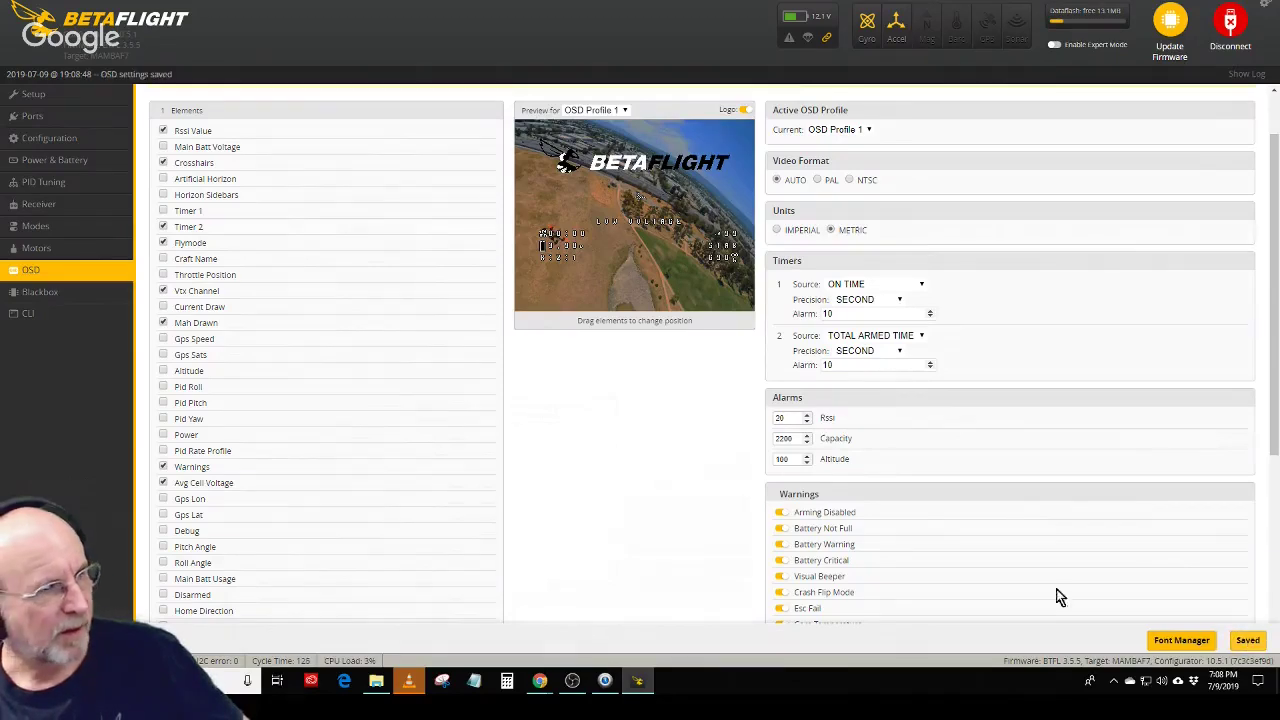
- Query the firmware version and the video transmitter settings in the CLI with the commands version and get vtx
click(30, 320)
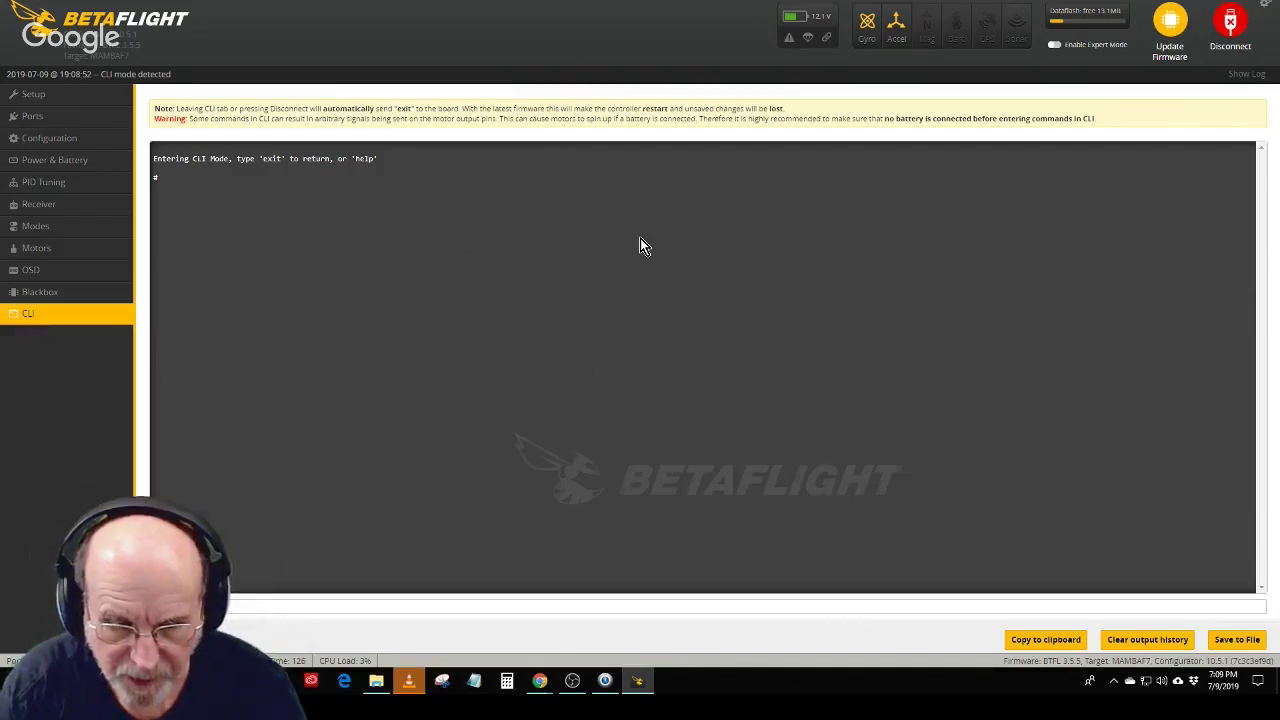
key(Return)
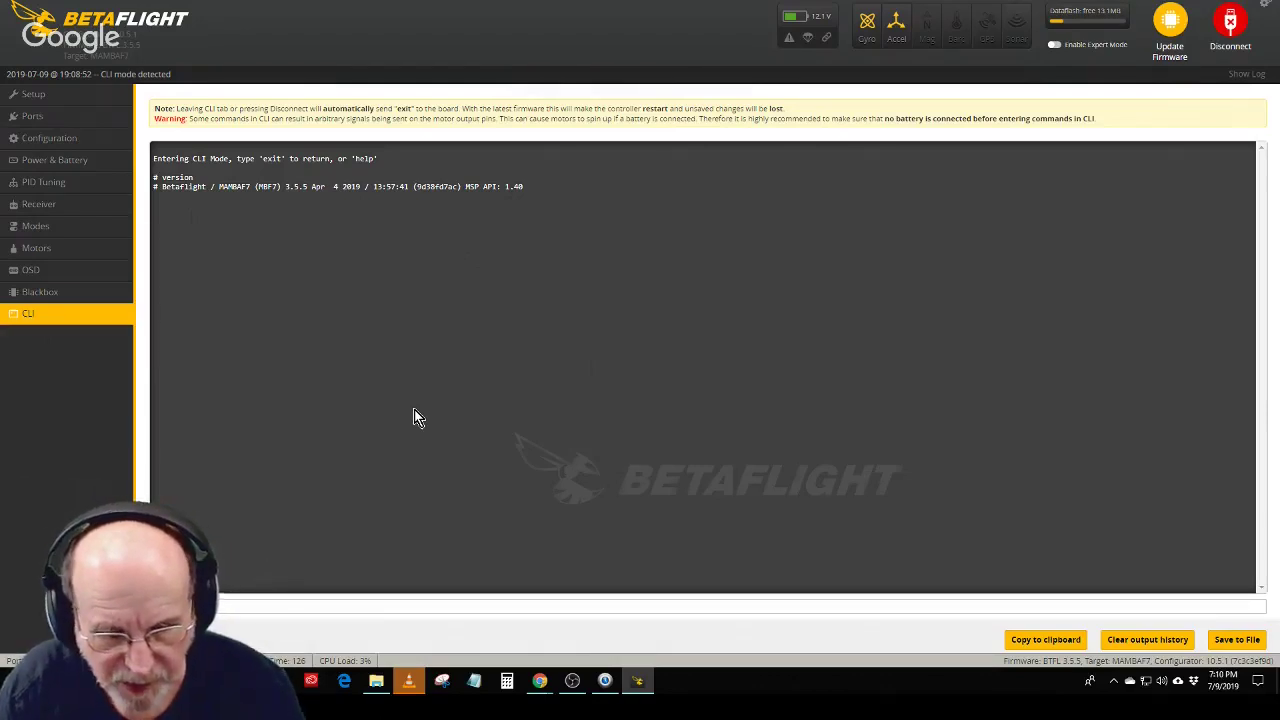
key(Return)
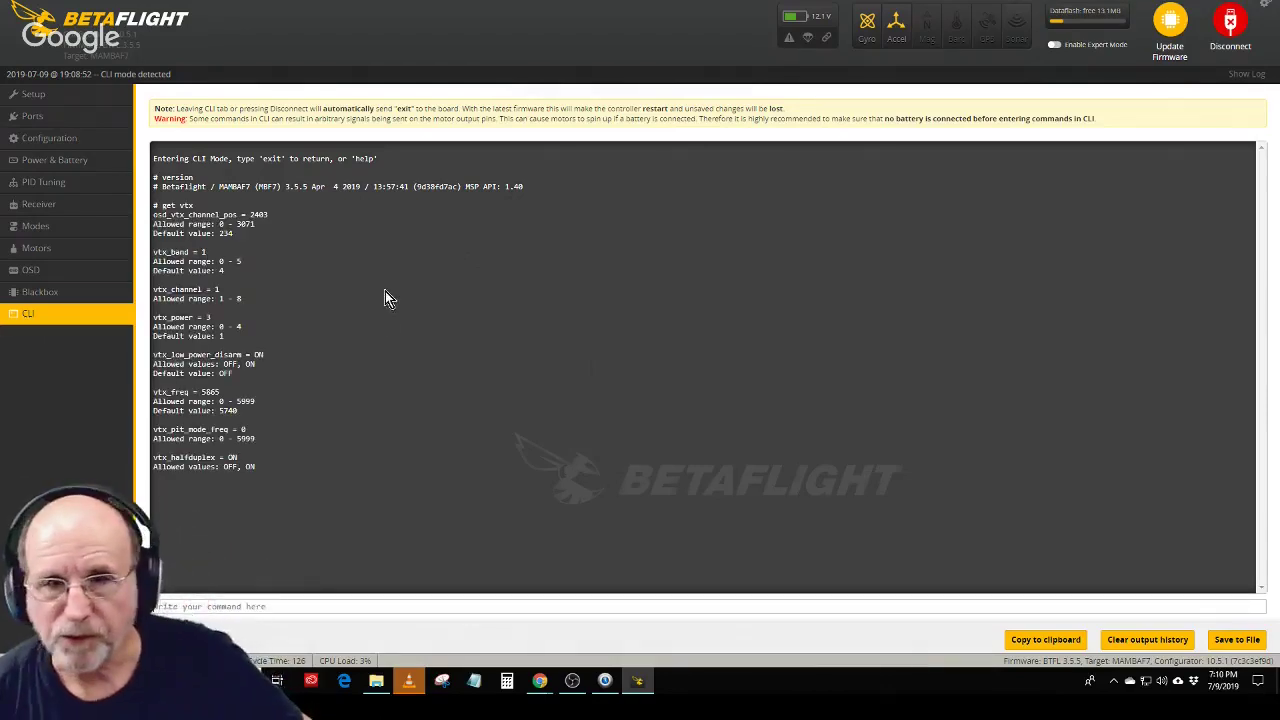